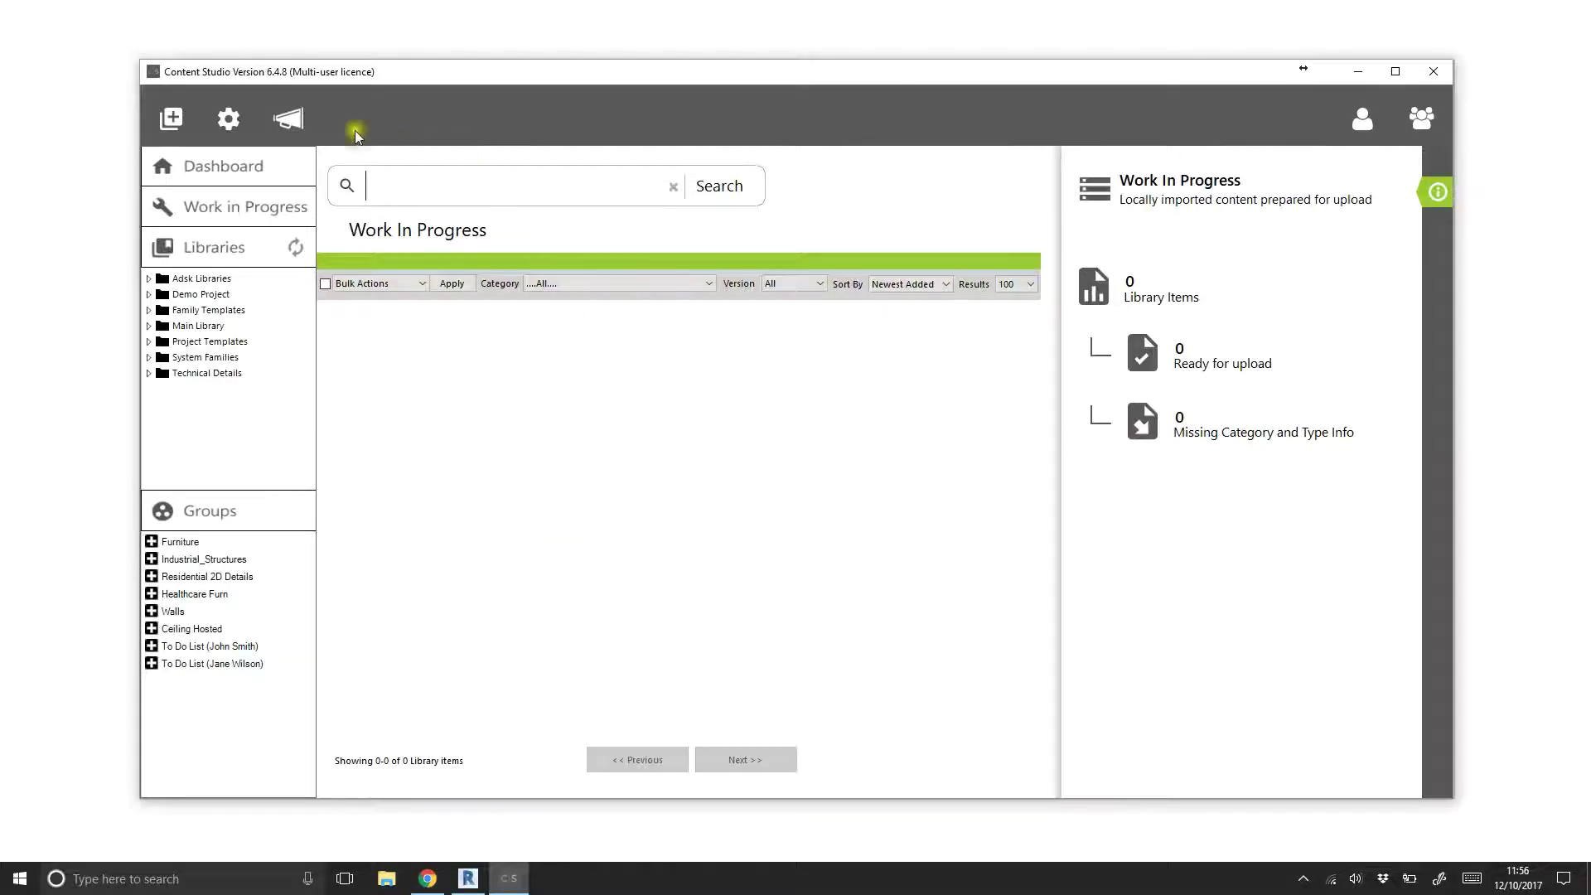
Start a folder import and expand the tree down to C:\ProgramData\Autodesk
{"action": "left_click", "coordinate": [172, 119]}
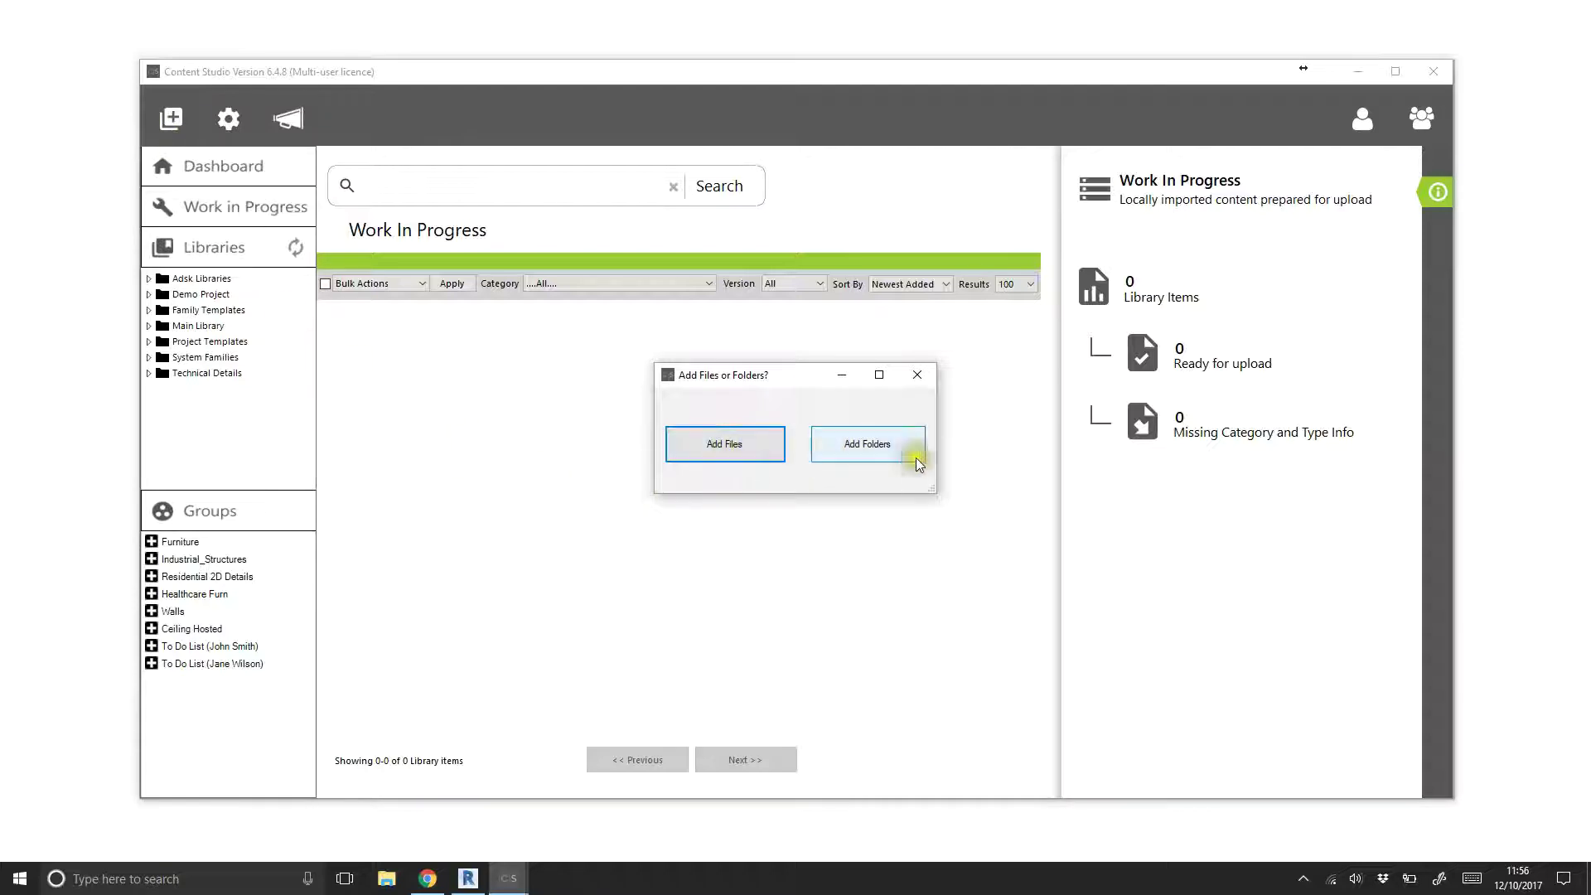
{"action": "left_click", "coordinate": [884, 449]}
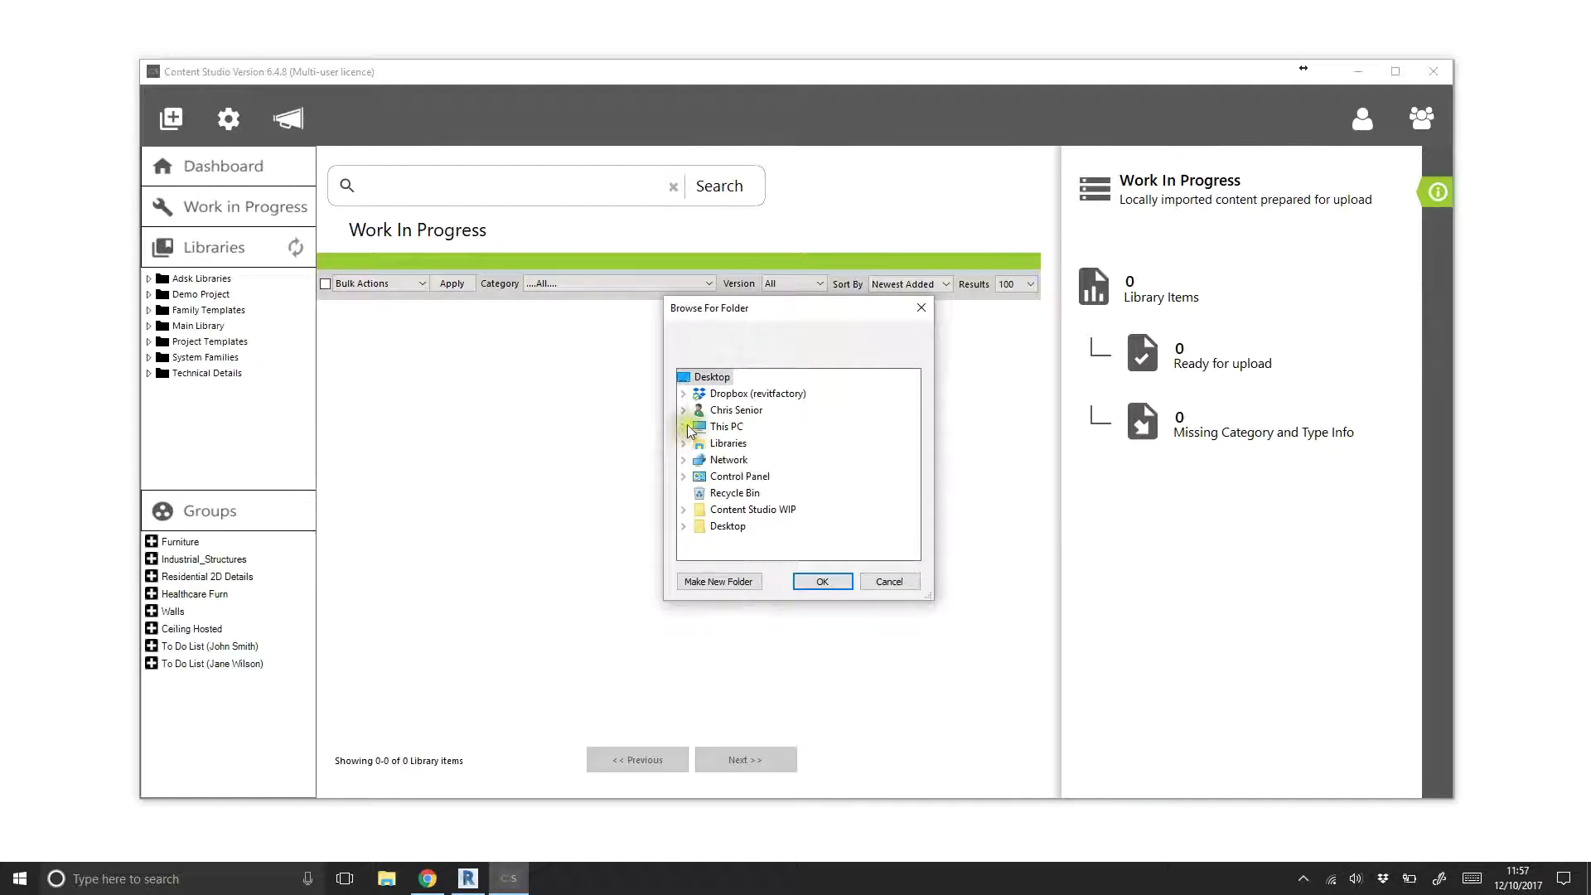
{"action": "left_click", "coordinate": [685, 427]}
{"action": "left_click", "coordinate": [716, 533]}
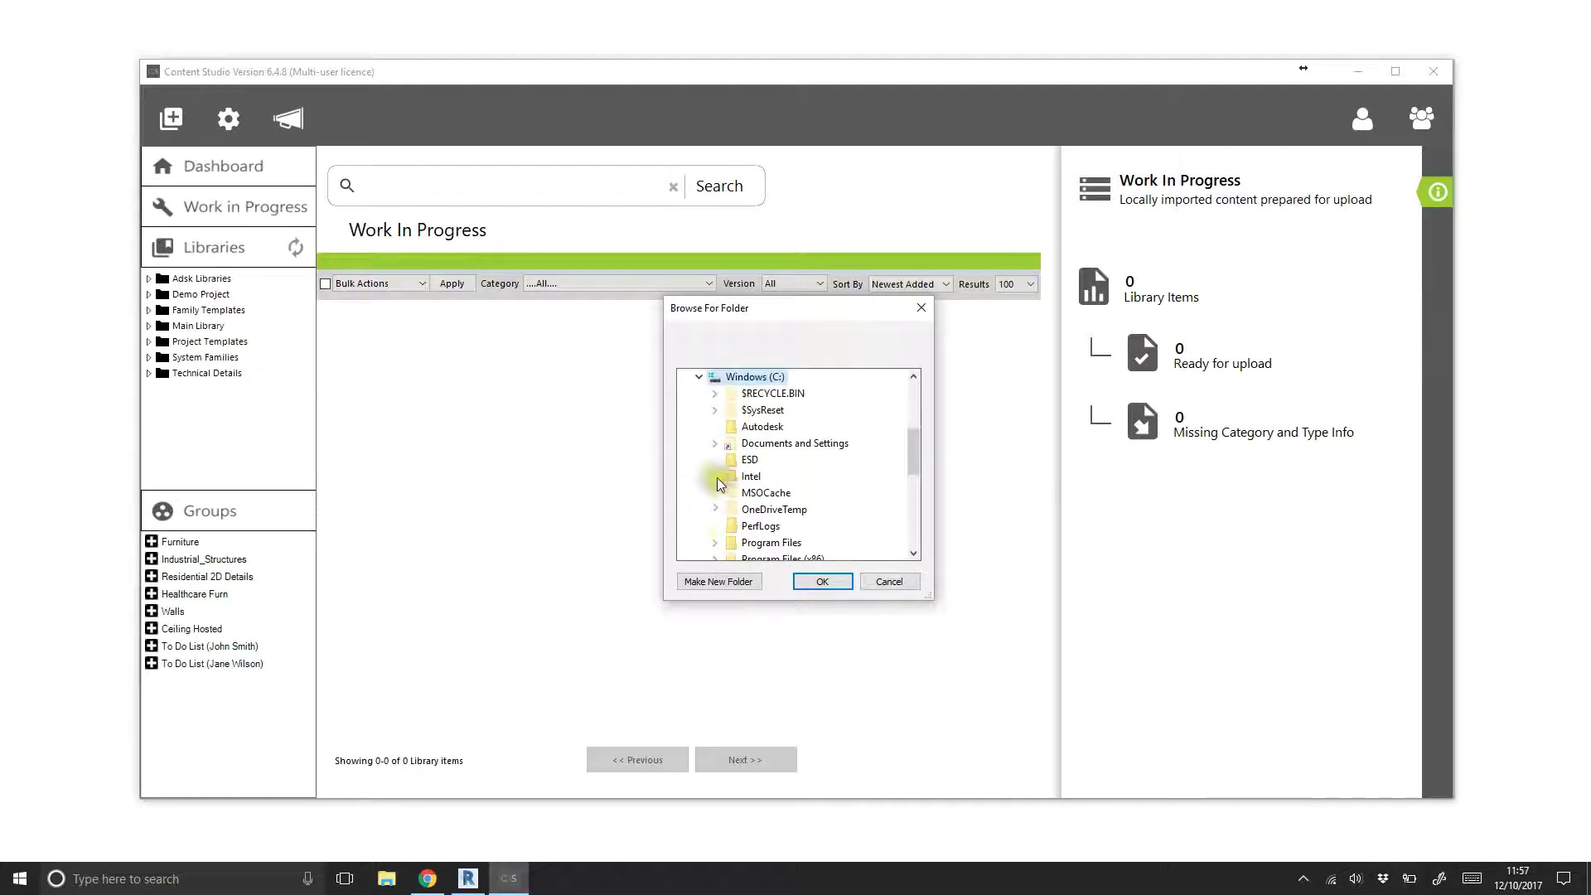
{"action": "scroll", "coordinate": [718, 478], "scroll_direction": "down", "scroll_amount": 5}
{"action": "scroll", "coordinate": [697, 460], "scroll_direction": "up", "scroll_amount": 2}
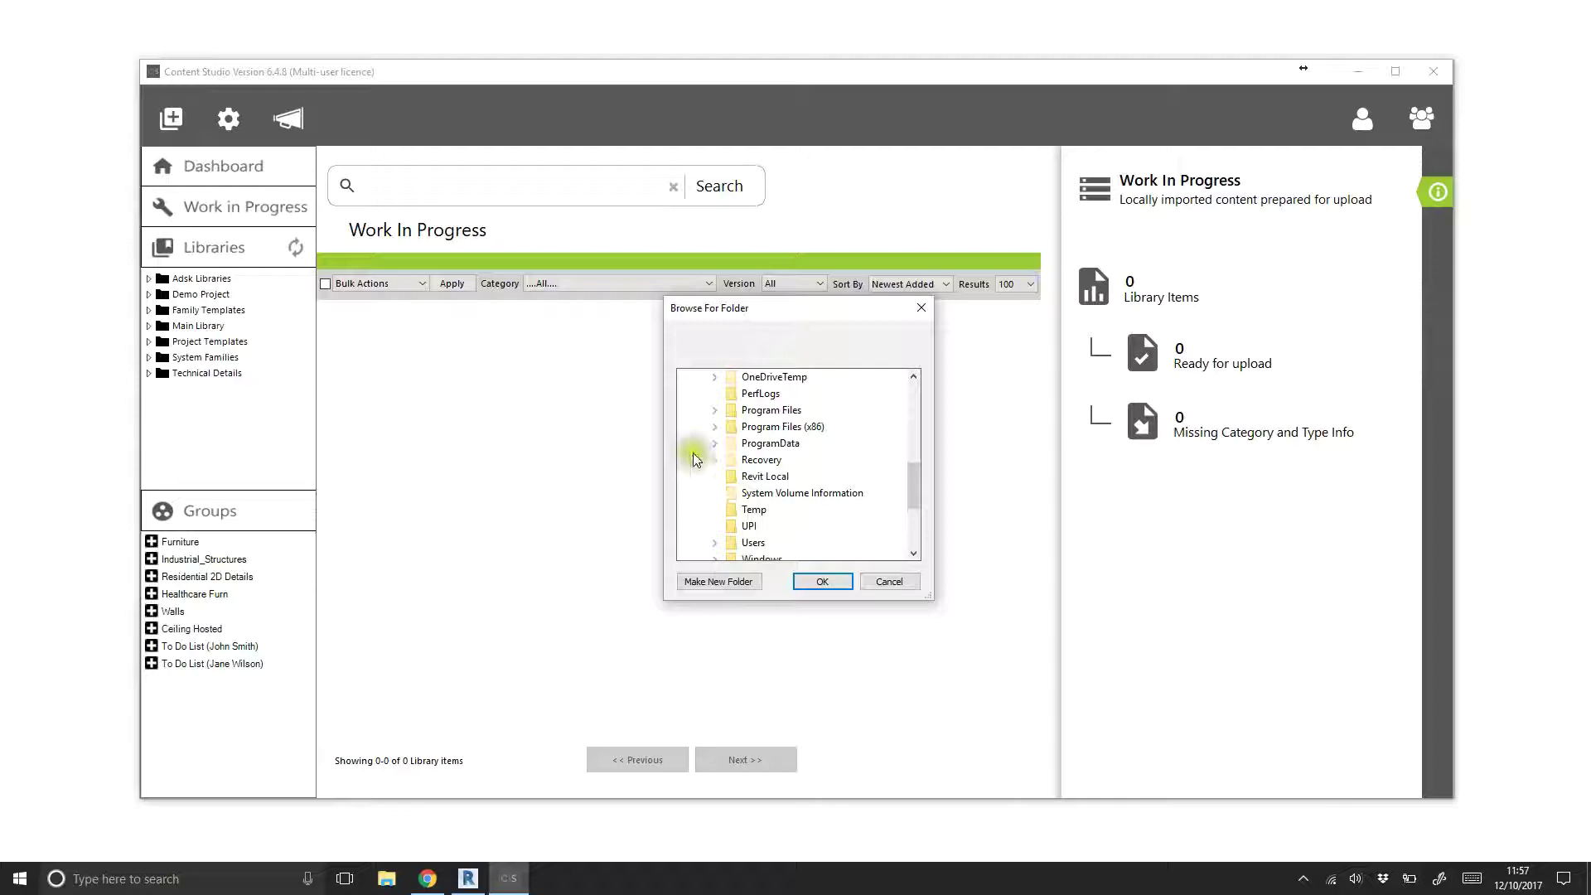
{"action": "left_click", "coordinate": [718, 445]}
{"action": "left_click", "coordinate": [733, 458]}
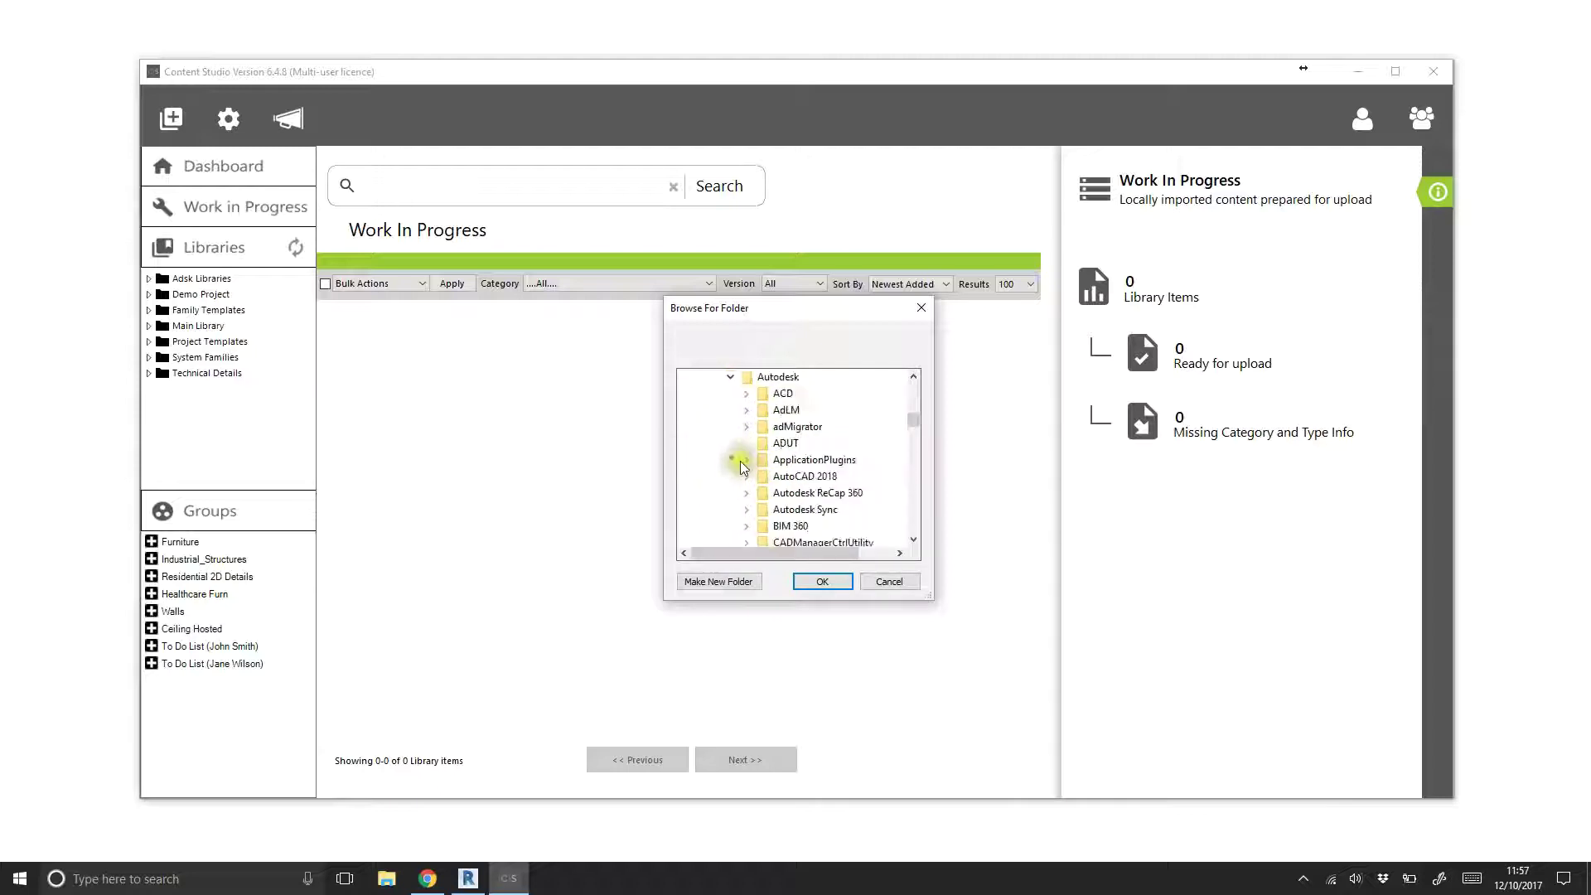
Go into RVT 2018\Libraries\UK and select the Columns folder for import
{"action": "scroll", "coordinate": [739, 464], "scroll_direction": "down", "scroll_amount": 3}
{"action": "scroll", "coordinate": [741, 467], "scroll_direction": "down", "scroll_amount": 4}
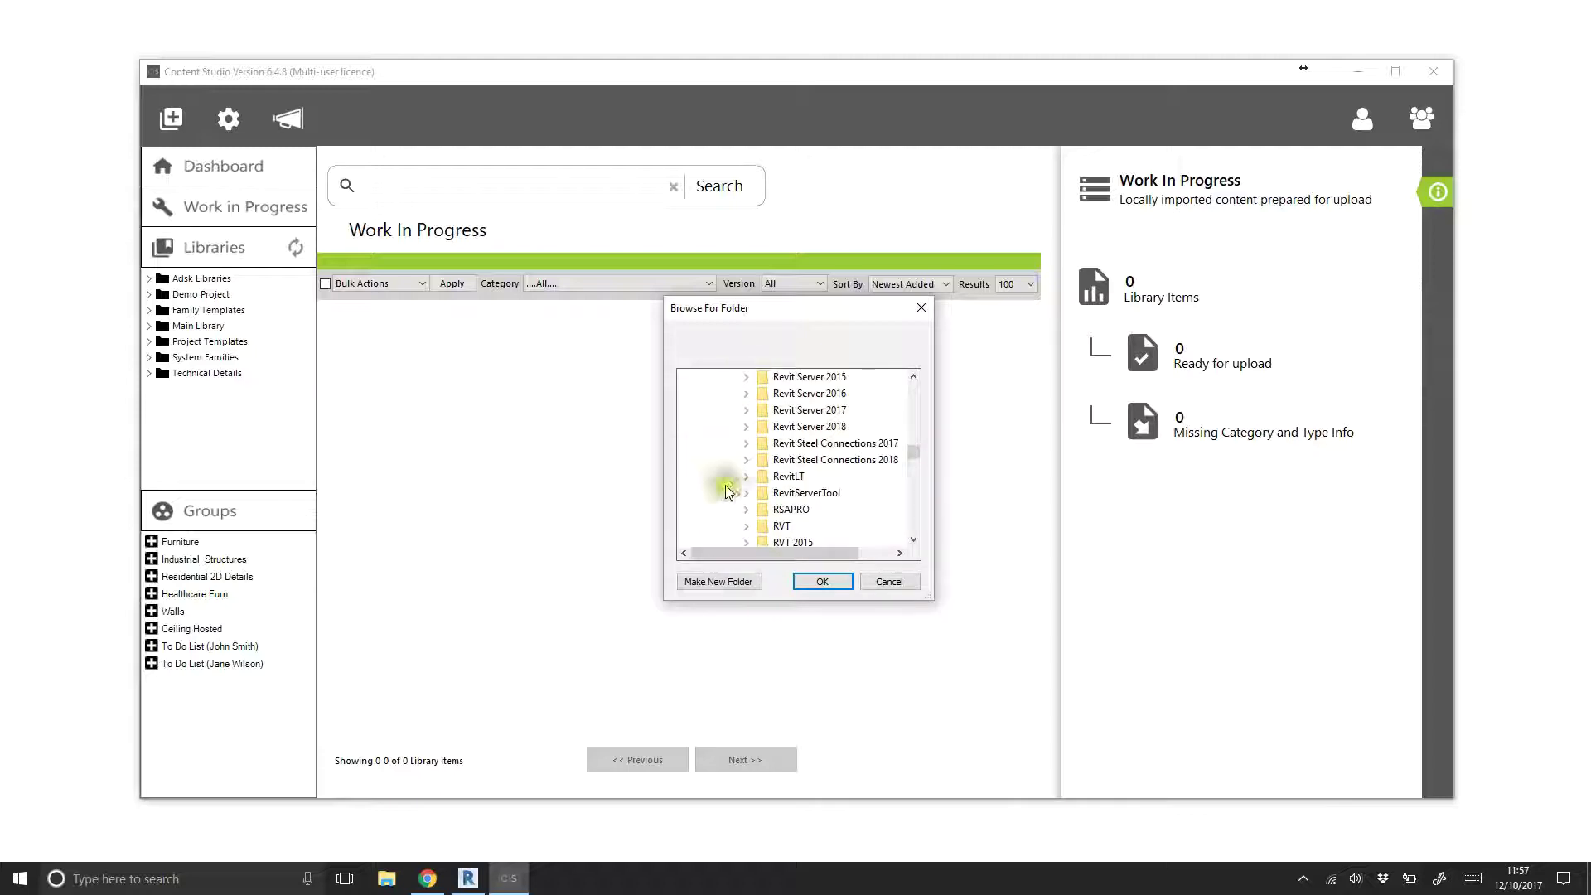
{"action": "scroll", "coordinate": [726, 497], "scroll_direction": "down", "scroll_amount": 3}
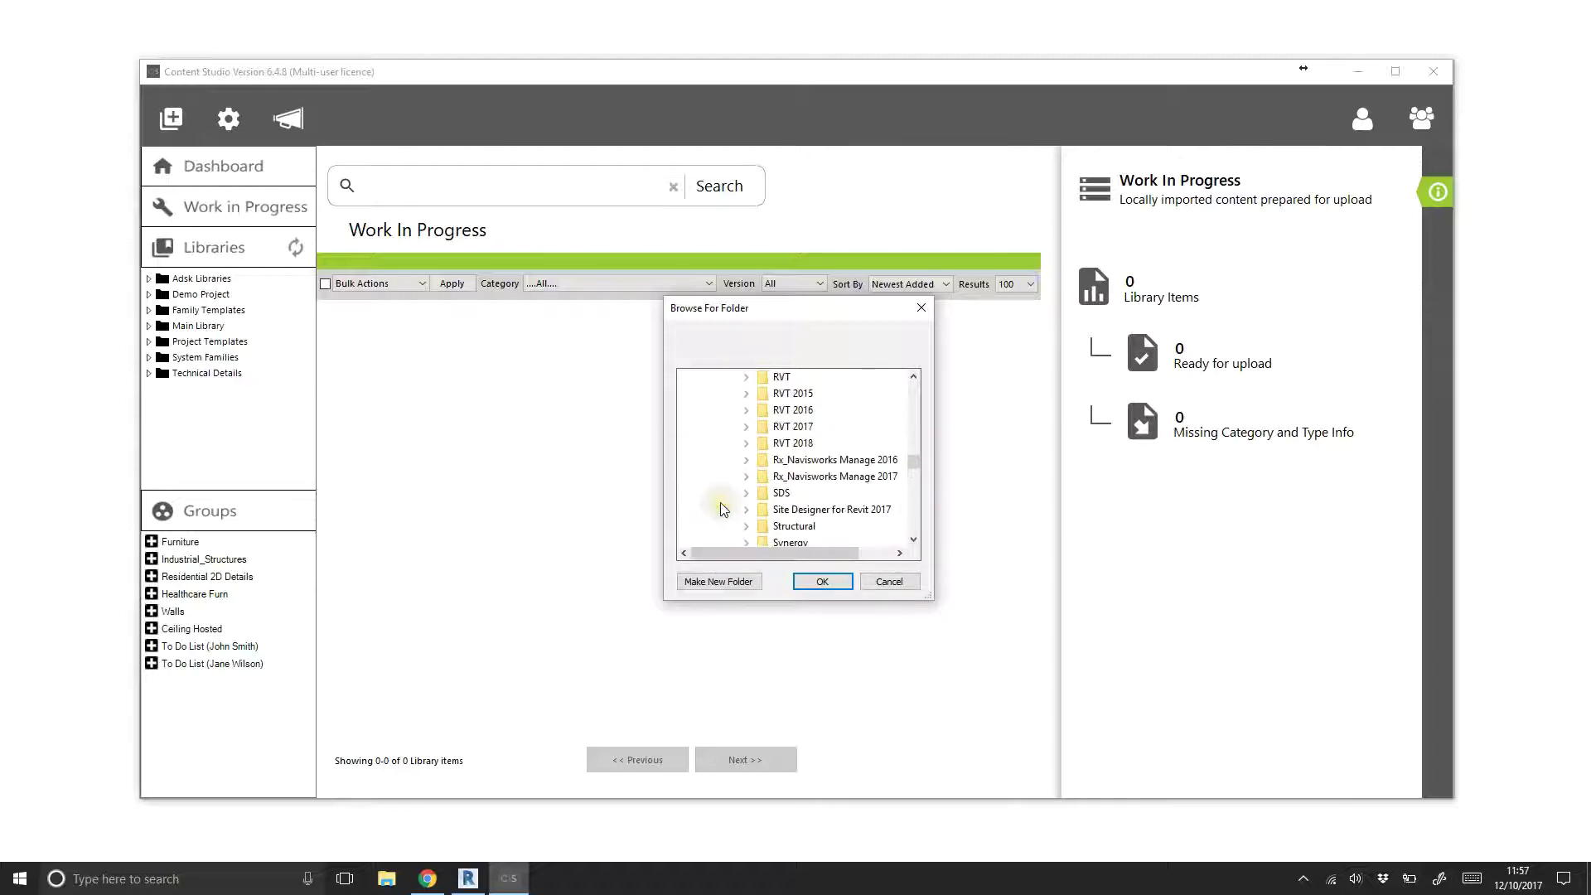
{"action": "left_click", "coordinate": [744, 445]}
{"action": "left_click", "coordinate": [762, 459]}
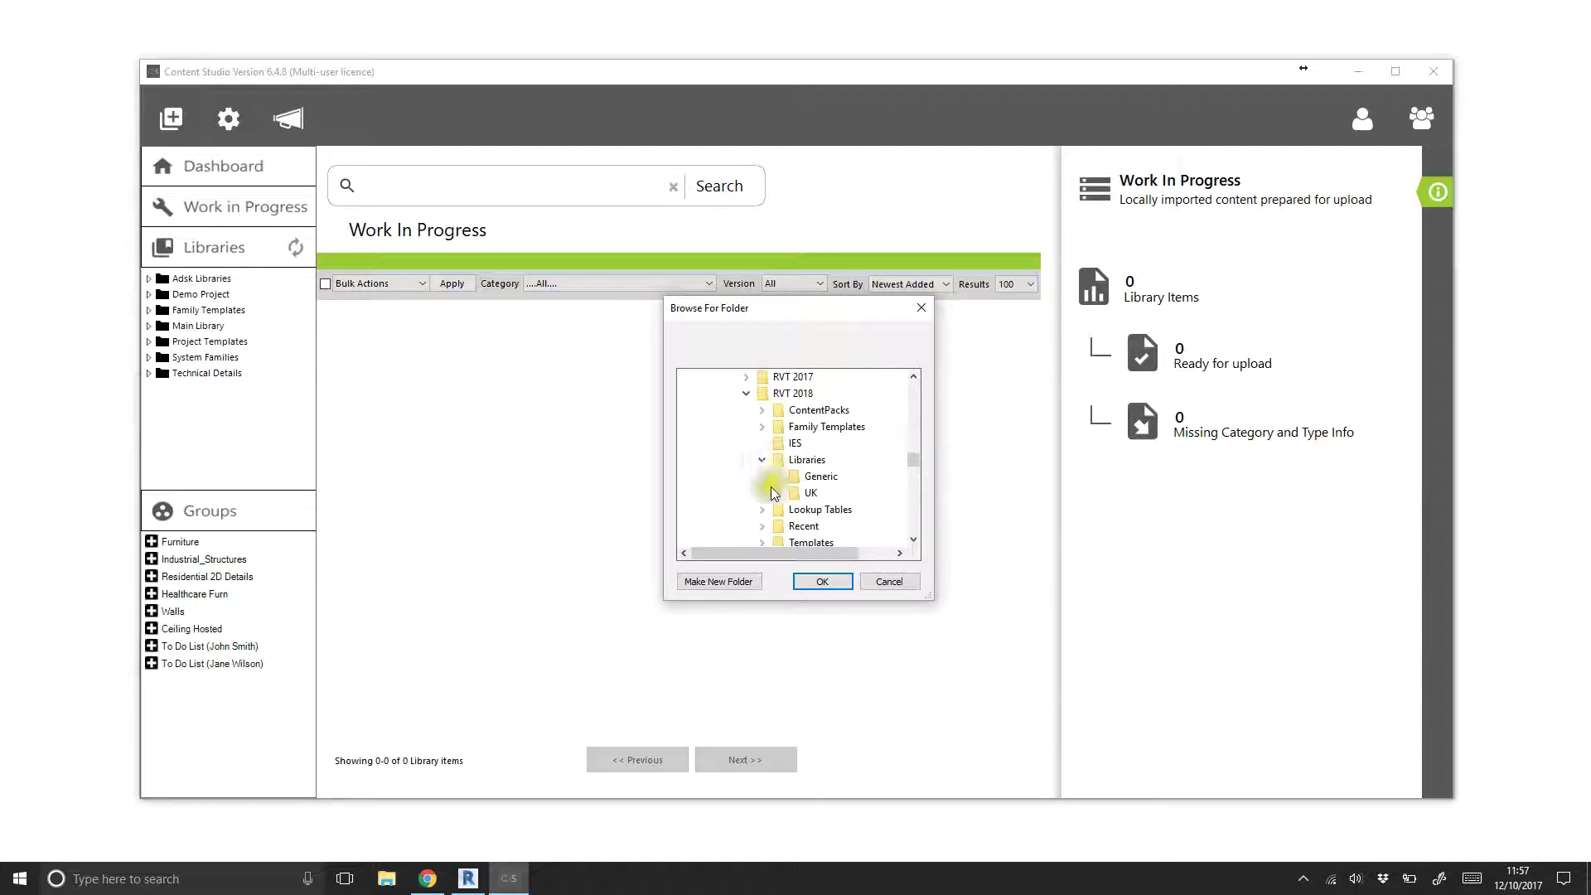
{"action": "left_click", "coordinate": [775, 494]}
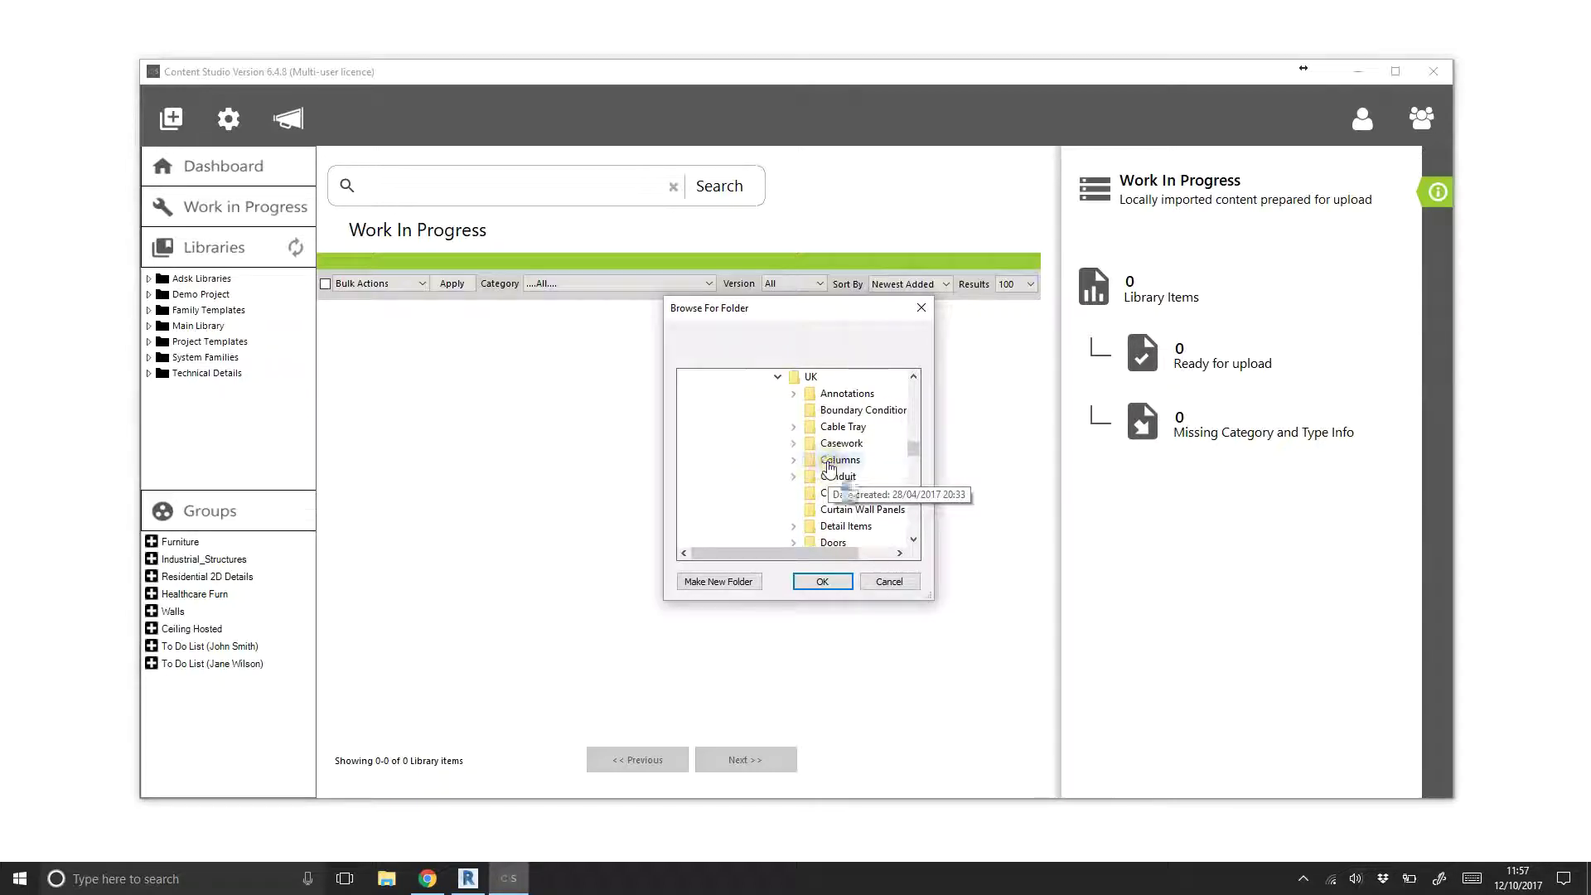
{"action": "left_click", "coordinate": [830, 461]}
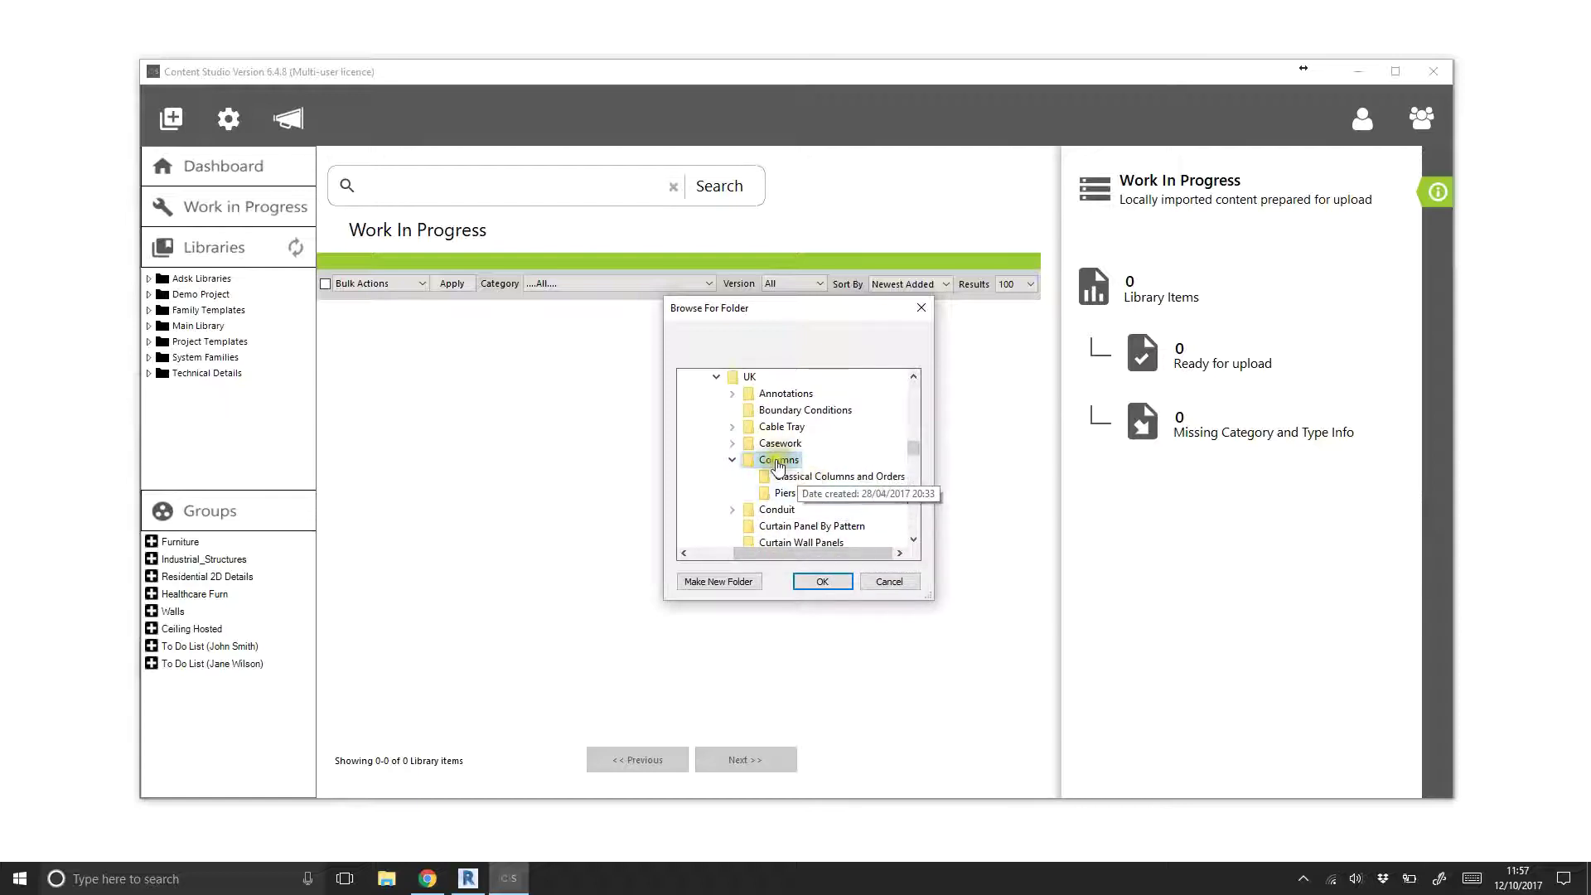
Import the Columns folder without using folder names as keywords, and acknowledge the finished import
{"action": "left_click", "coordinate": [835, 580]}
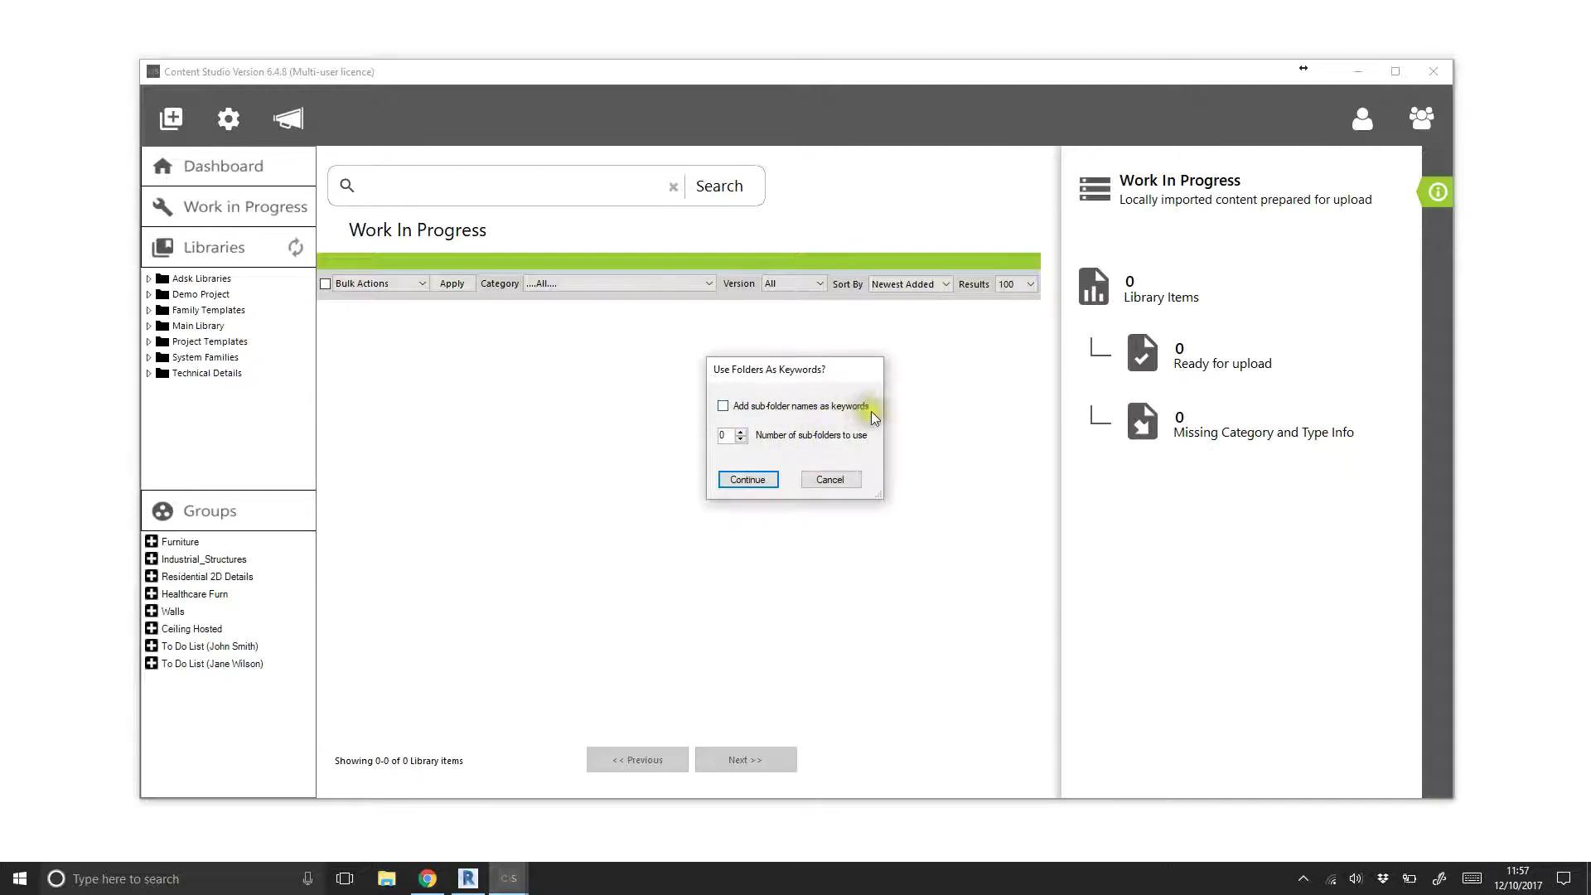
{"action": "left_click", "coordinate": [747, 481]}
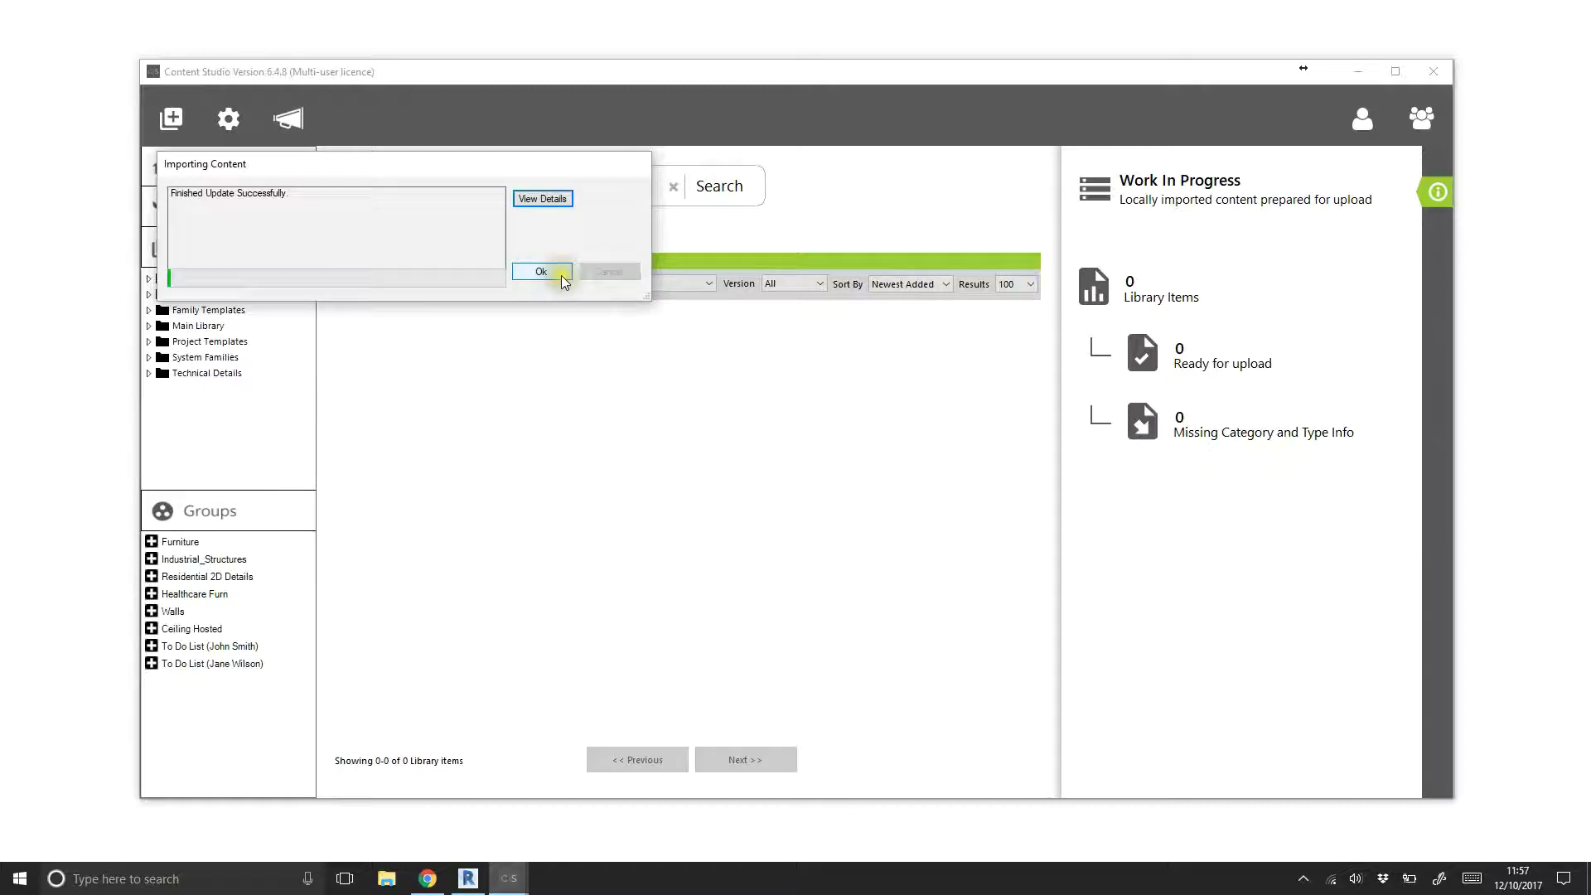
{"action": "left_click", "coordinate": [562, 277]}
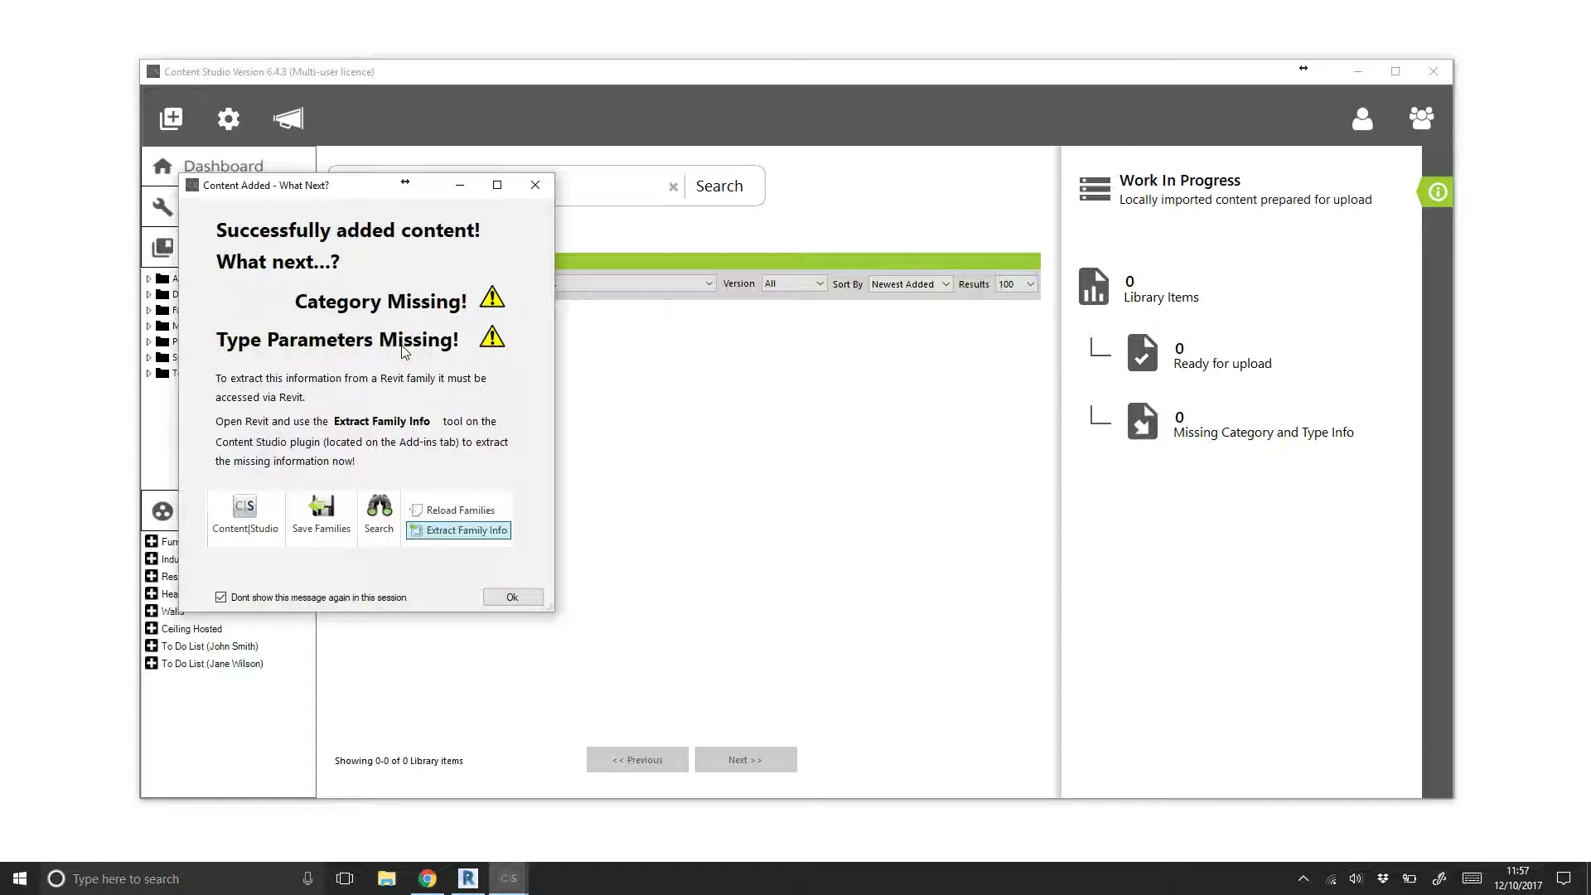
Dismiss the What Next notice and select the Columns_Pier family in Work In Progress
{"action": "left_click", "coordinate": [510, 598]}
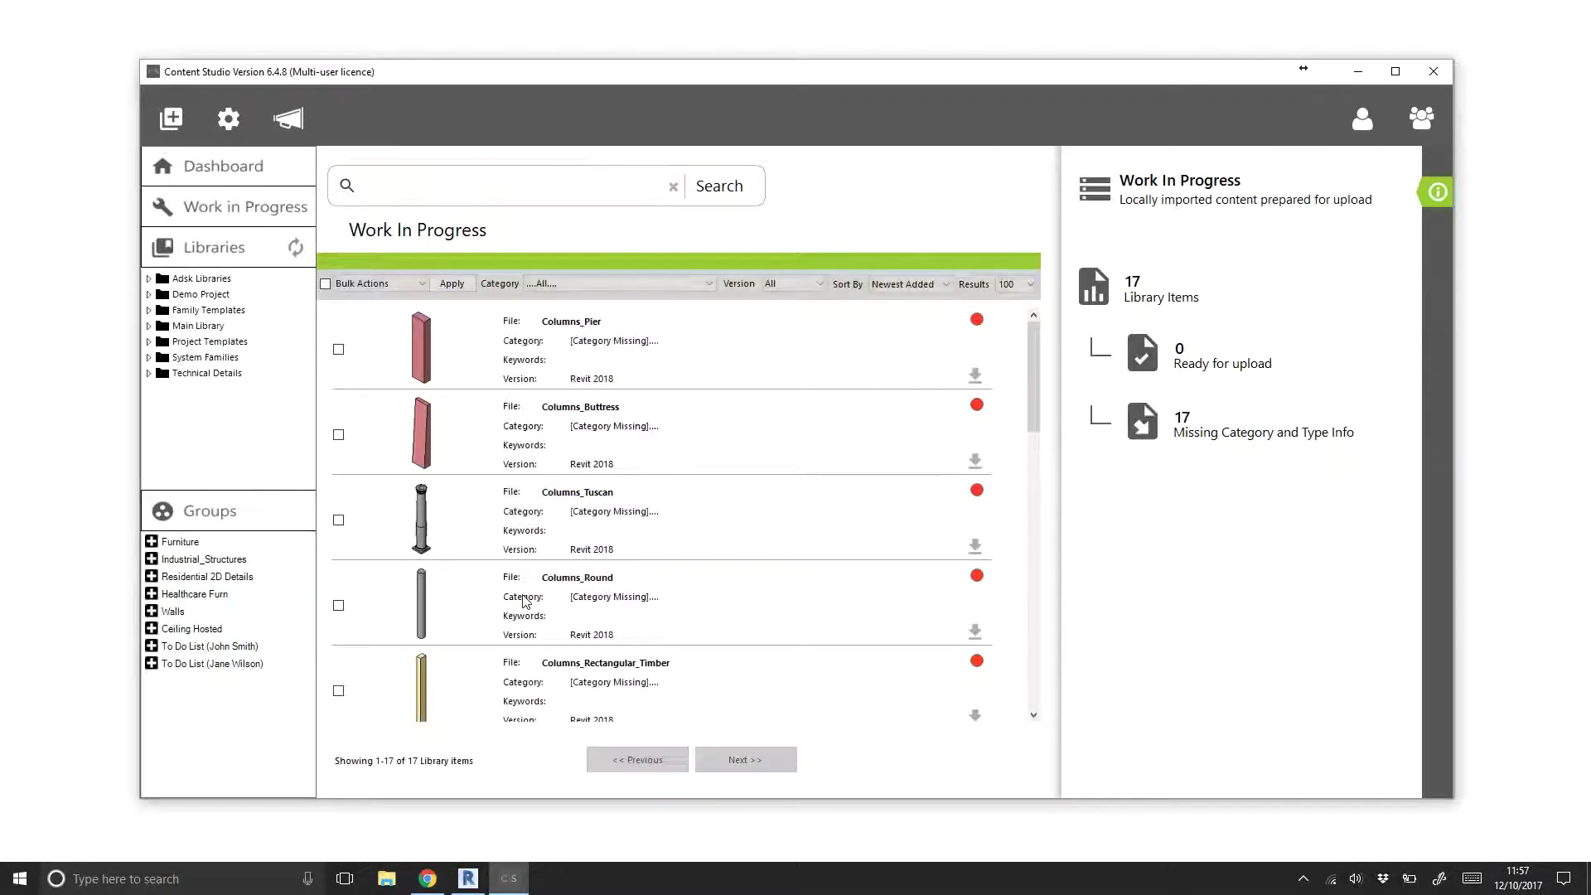
{"action": "left_click", "coordinate": [609, 351]}
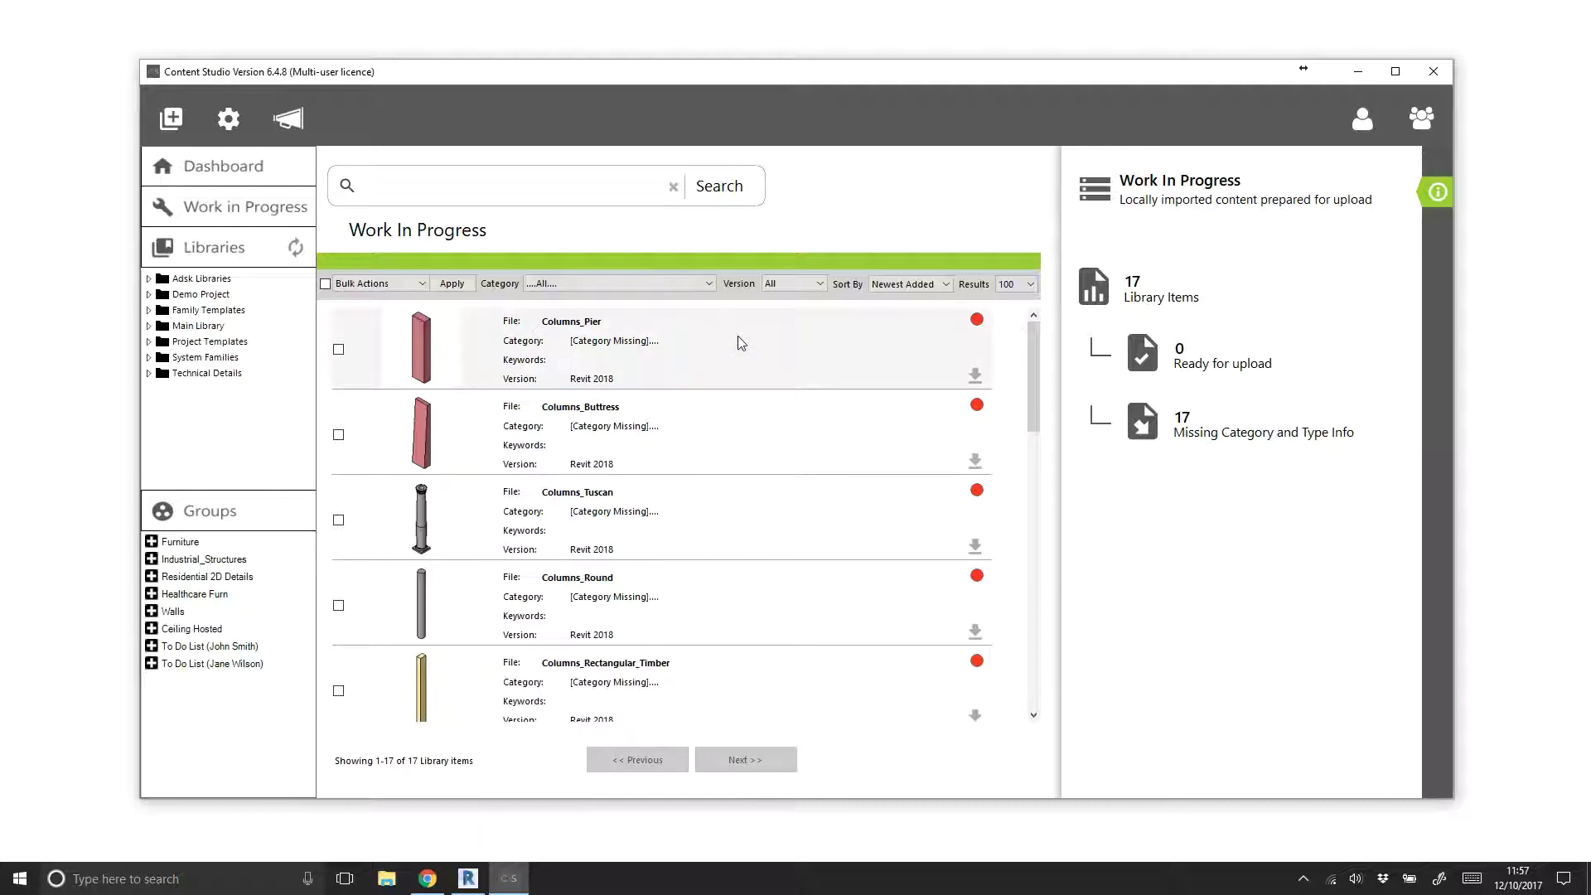
{"action": "left_click", "coordinate": [1150, 297]}
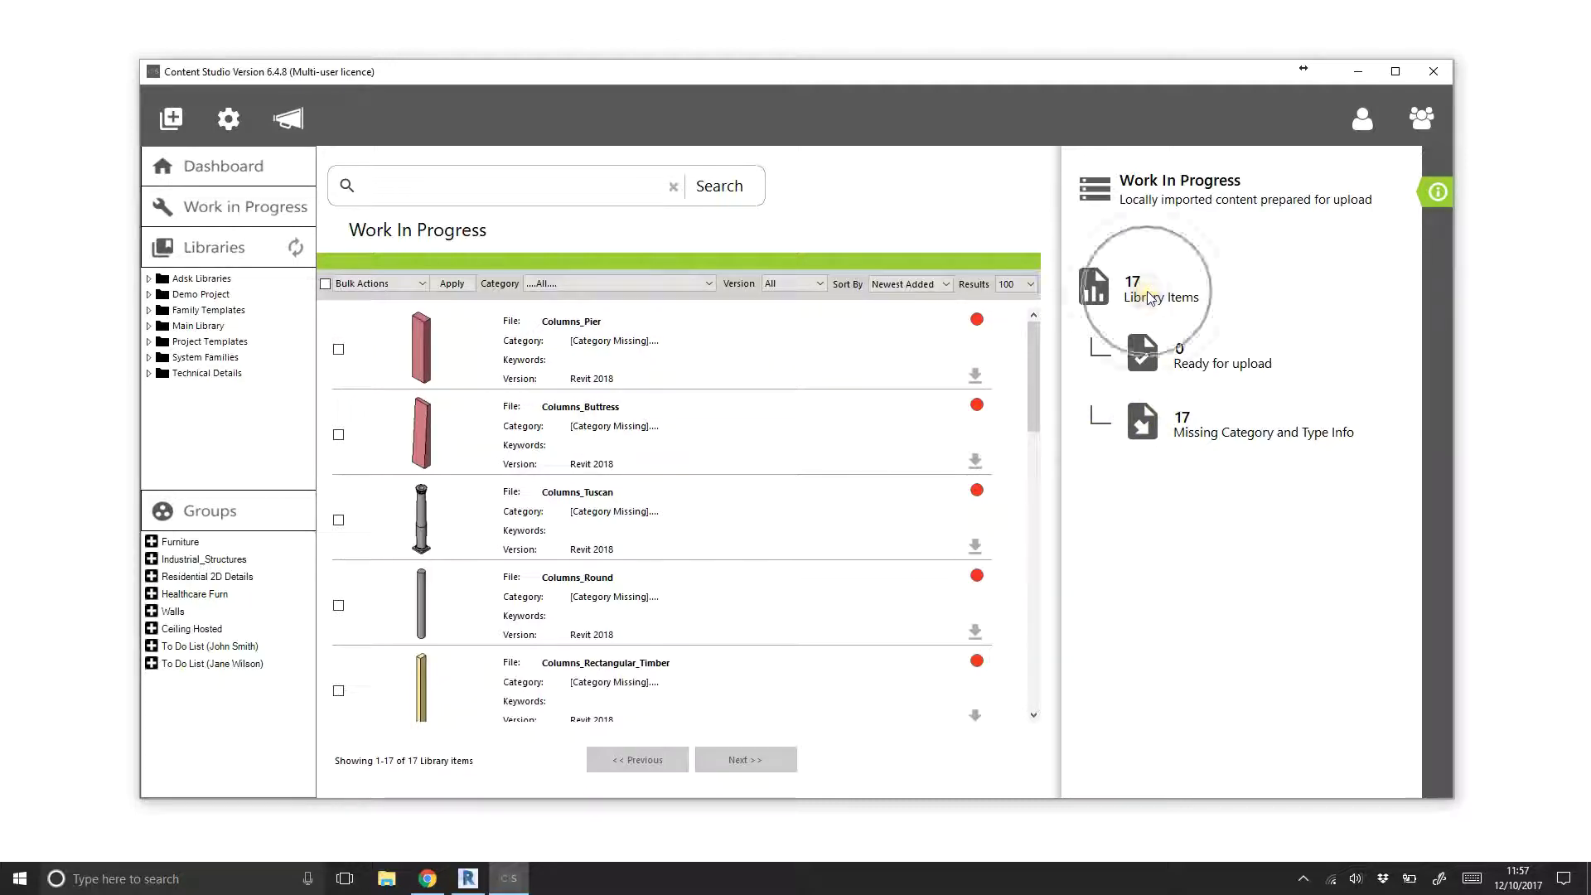
{"action": "left_click", "coordinate": [1188, 431]}
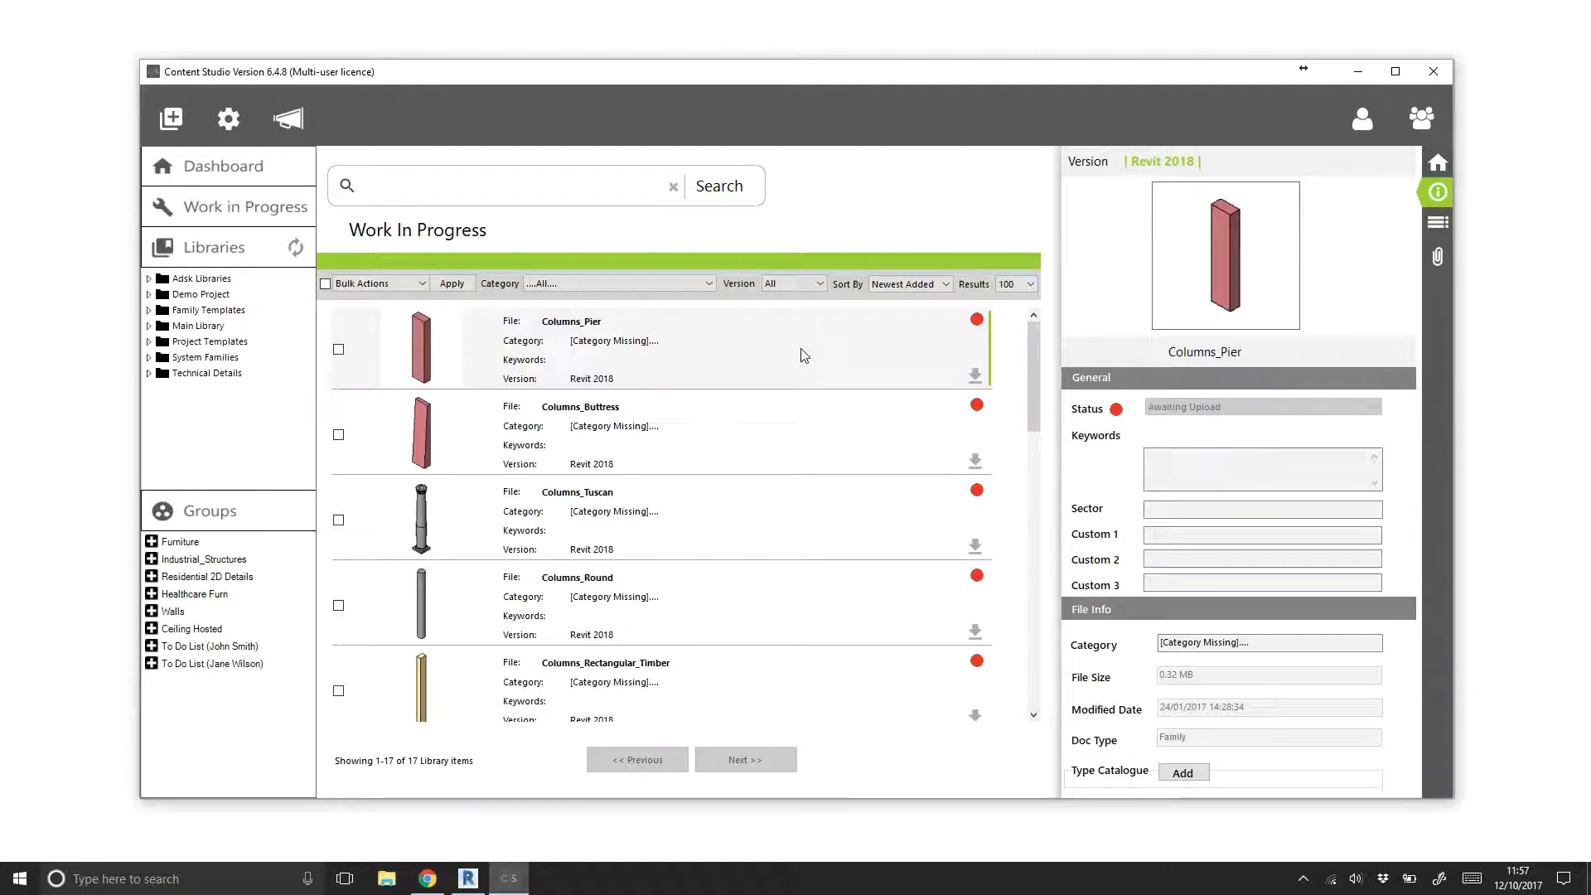
Check Columns_Pier's type parameters and confirm its Type list is empty
{"action": "left_click", "coordinate": [1438, 225]}
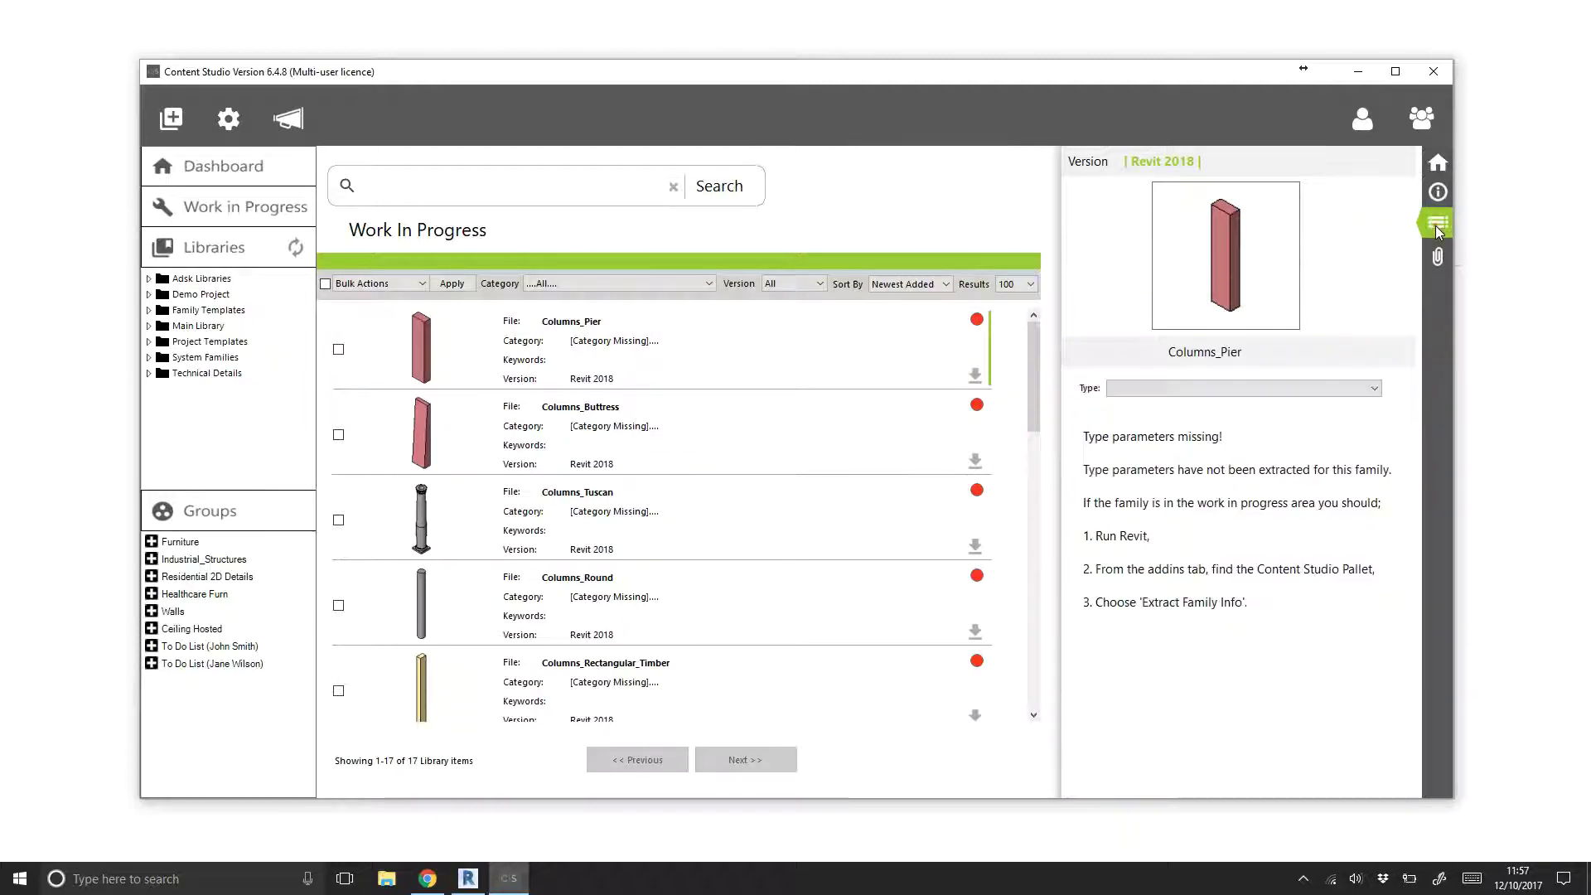
{"action": "left_click", "coordinate": [1145, 390]}
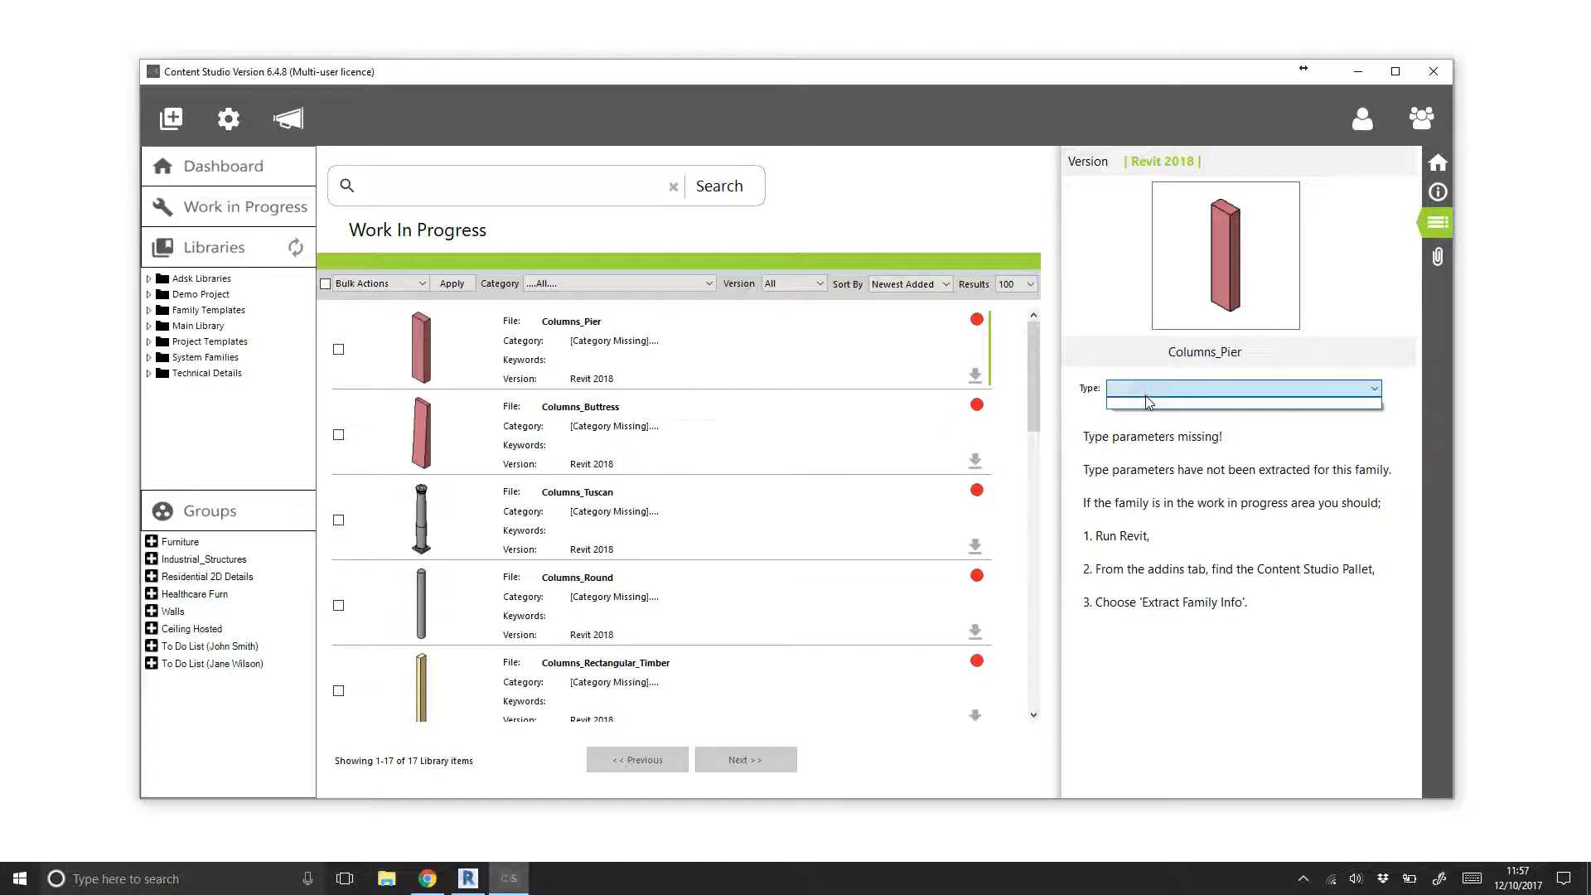
{"action": "left_click", "coordinate": [1148, 402]}
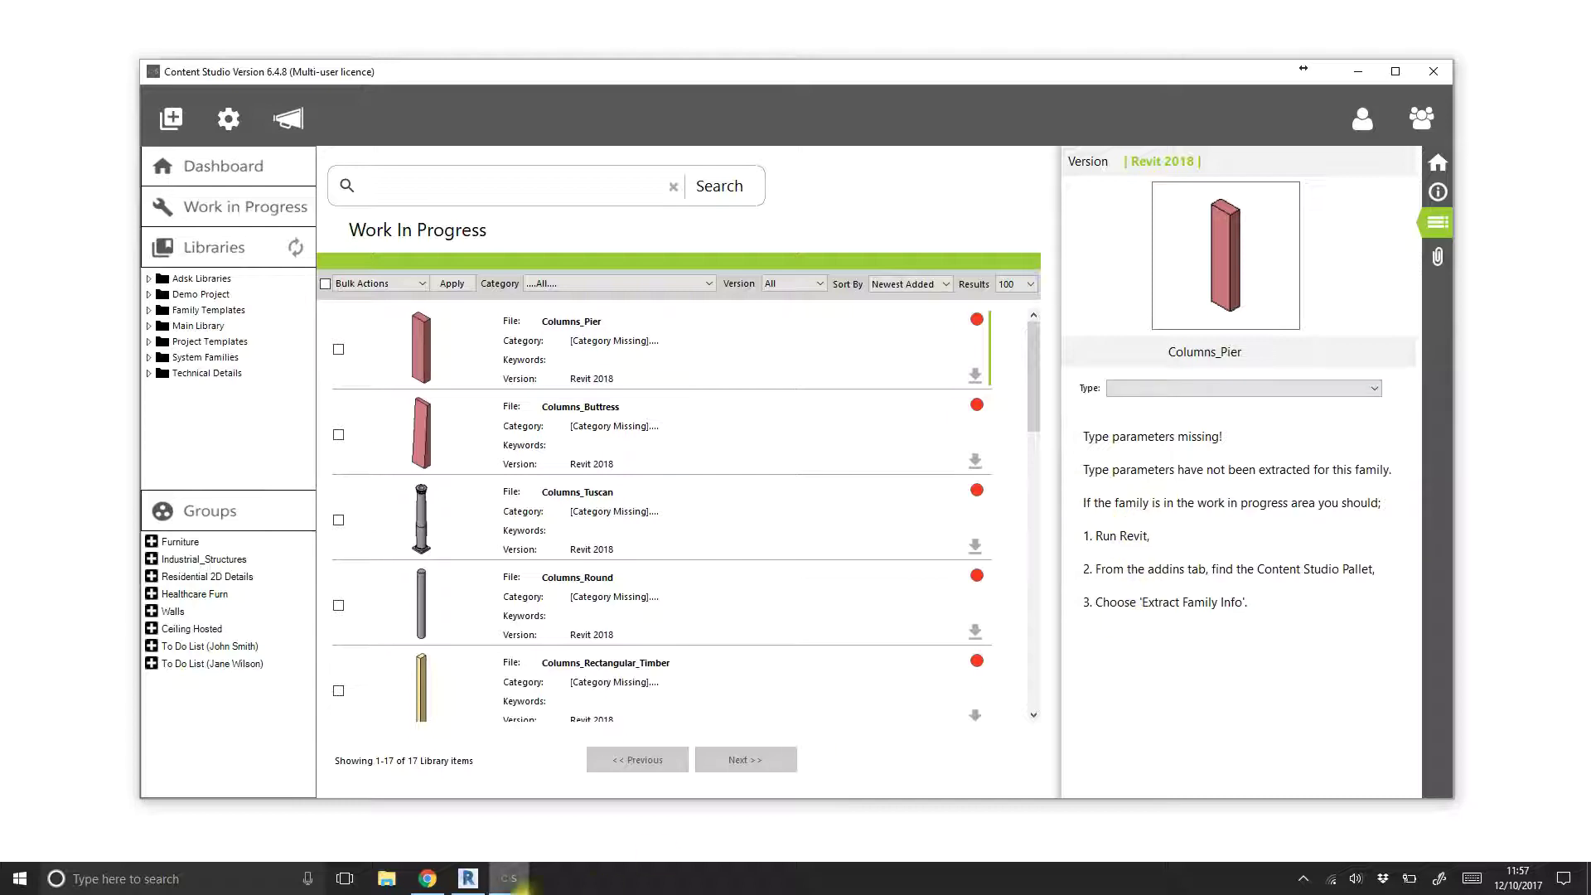
In Revit 2018, run Extract Family Info on all 17 column families, then return to Content Studio
{"action": "left_click", "coordinate": [459, 885]}
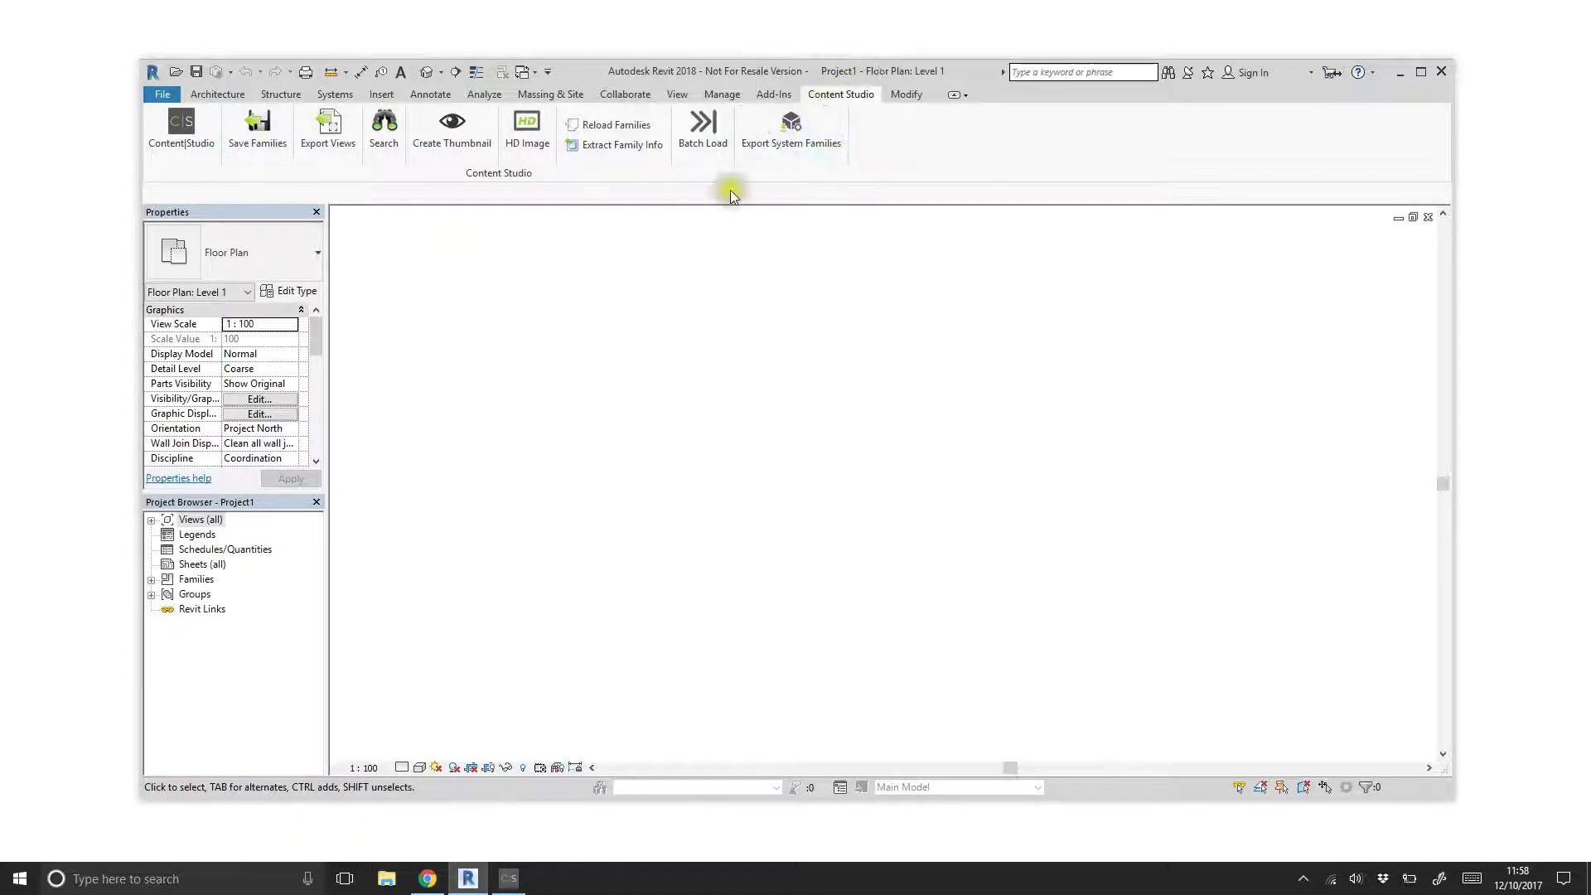
{"action": "left_click", "coordinate": [616, 148]}
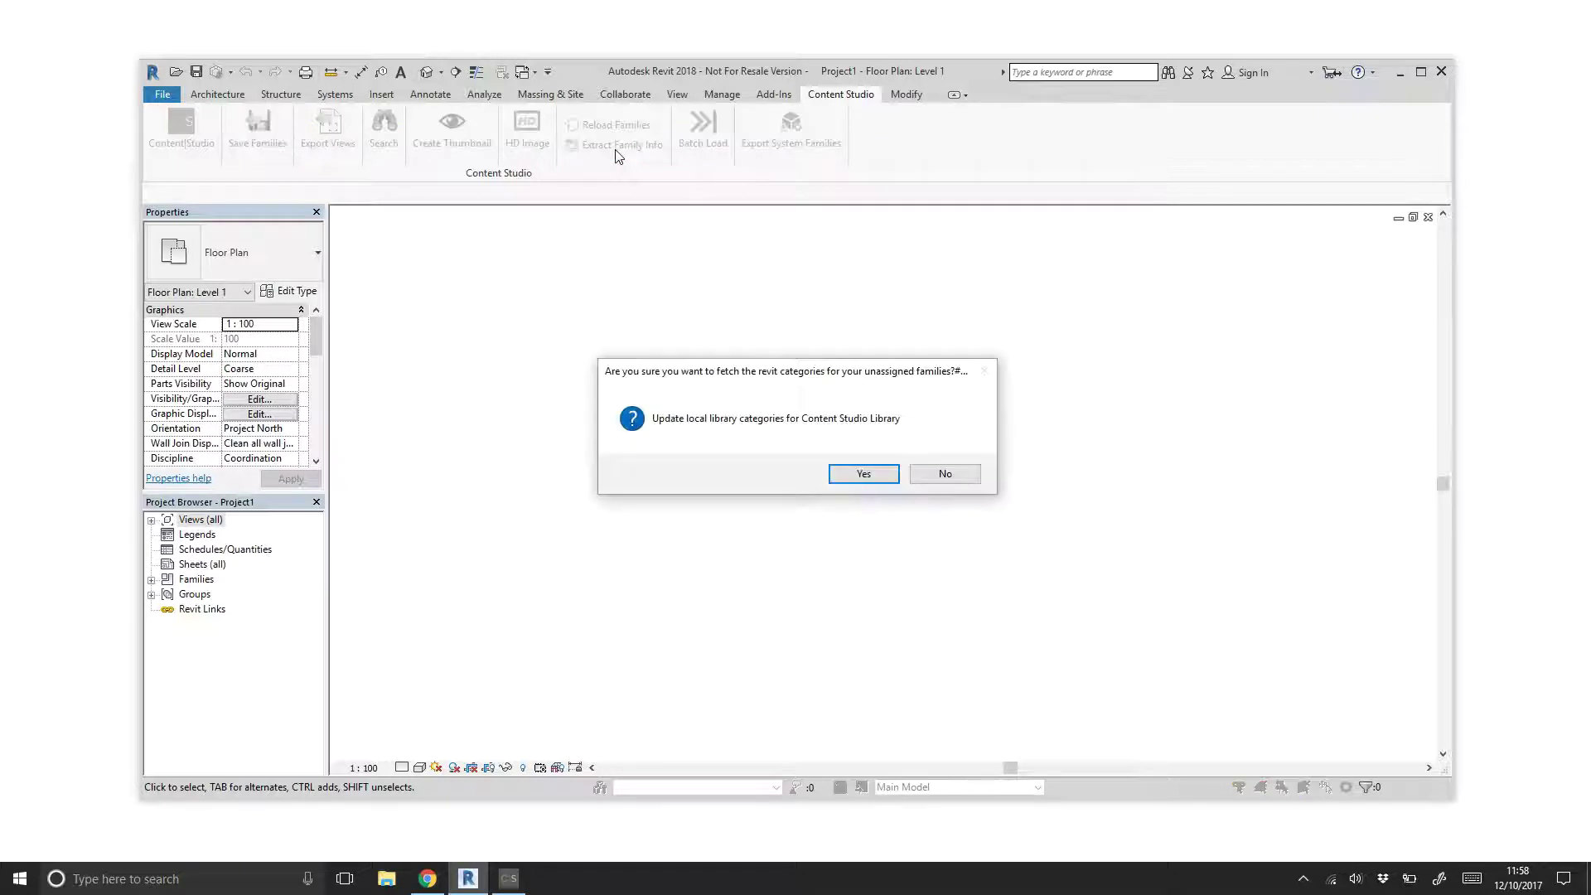
{"action": "left_click", "coordinate": [850, 472]}
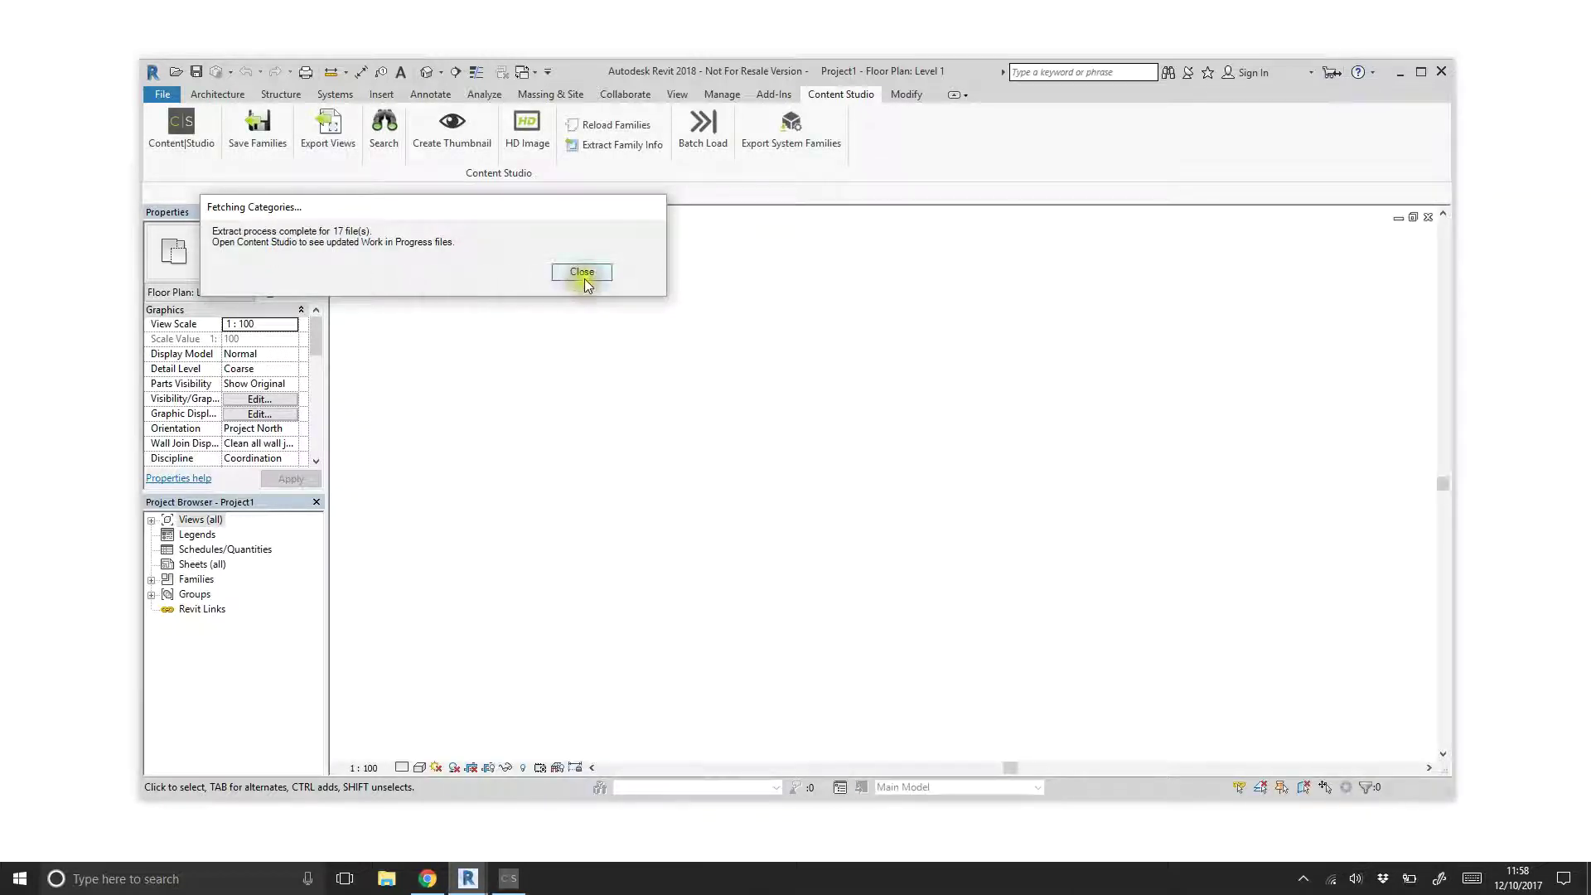
{"action": "left_click", "coordinate": [583, 274]}
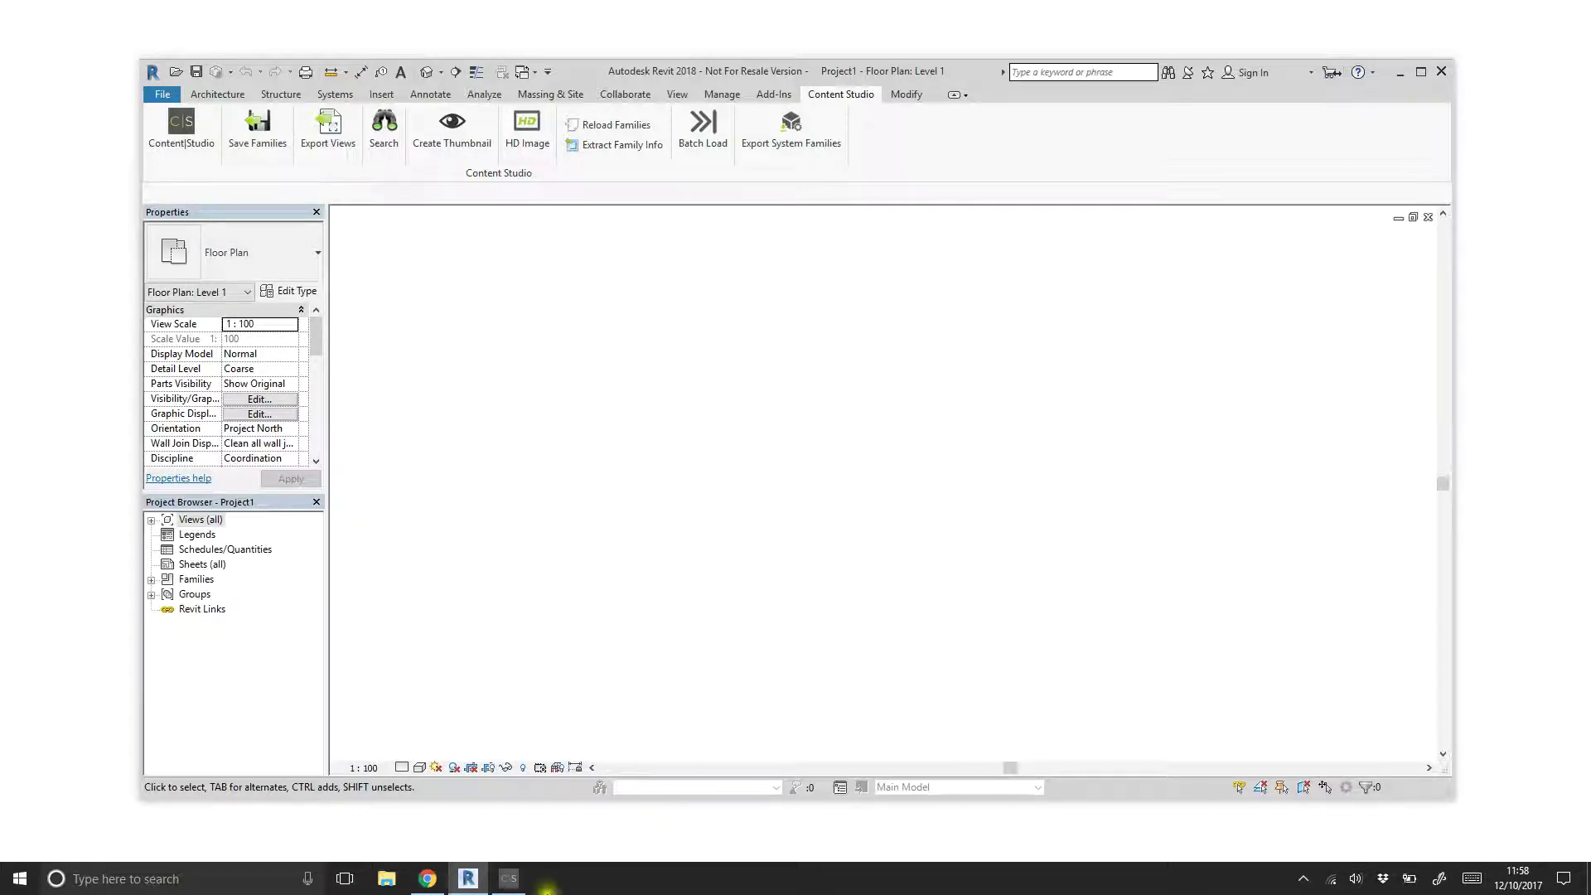
{"action": "left_click", "coordinate": [508, 879]}
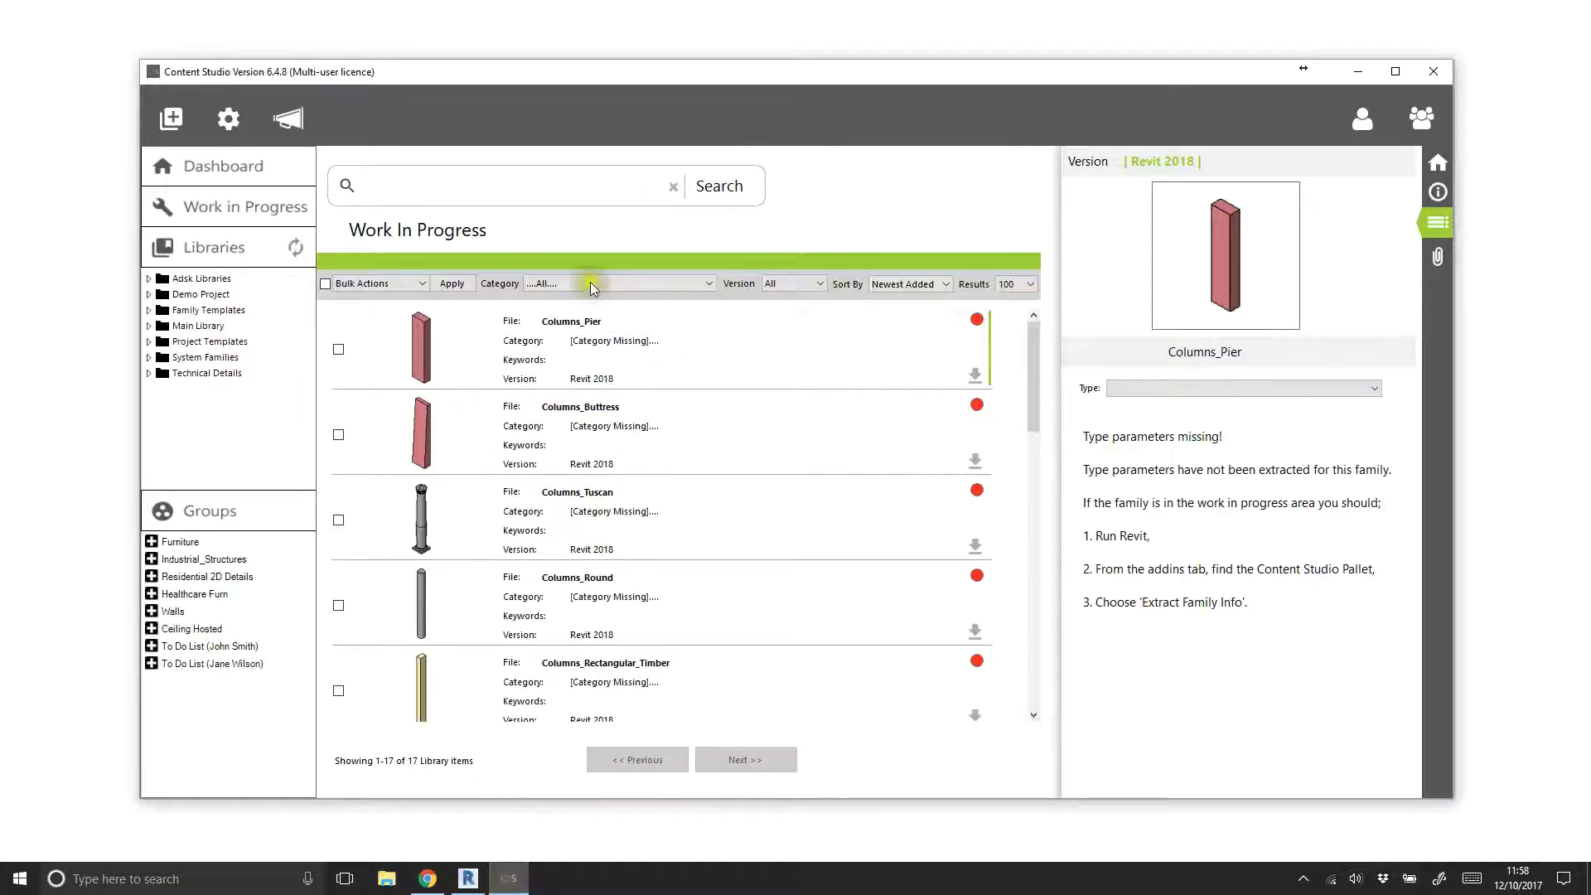
Refresh Work In Progress and confirm Columns_Pier now has a Standard type, then select Columns_Round
{"action": "left_click", "coordinate": [234, 212]}
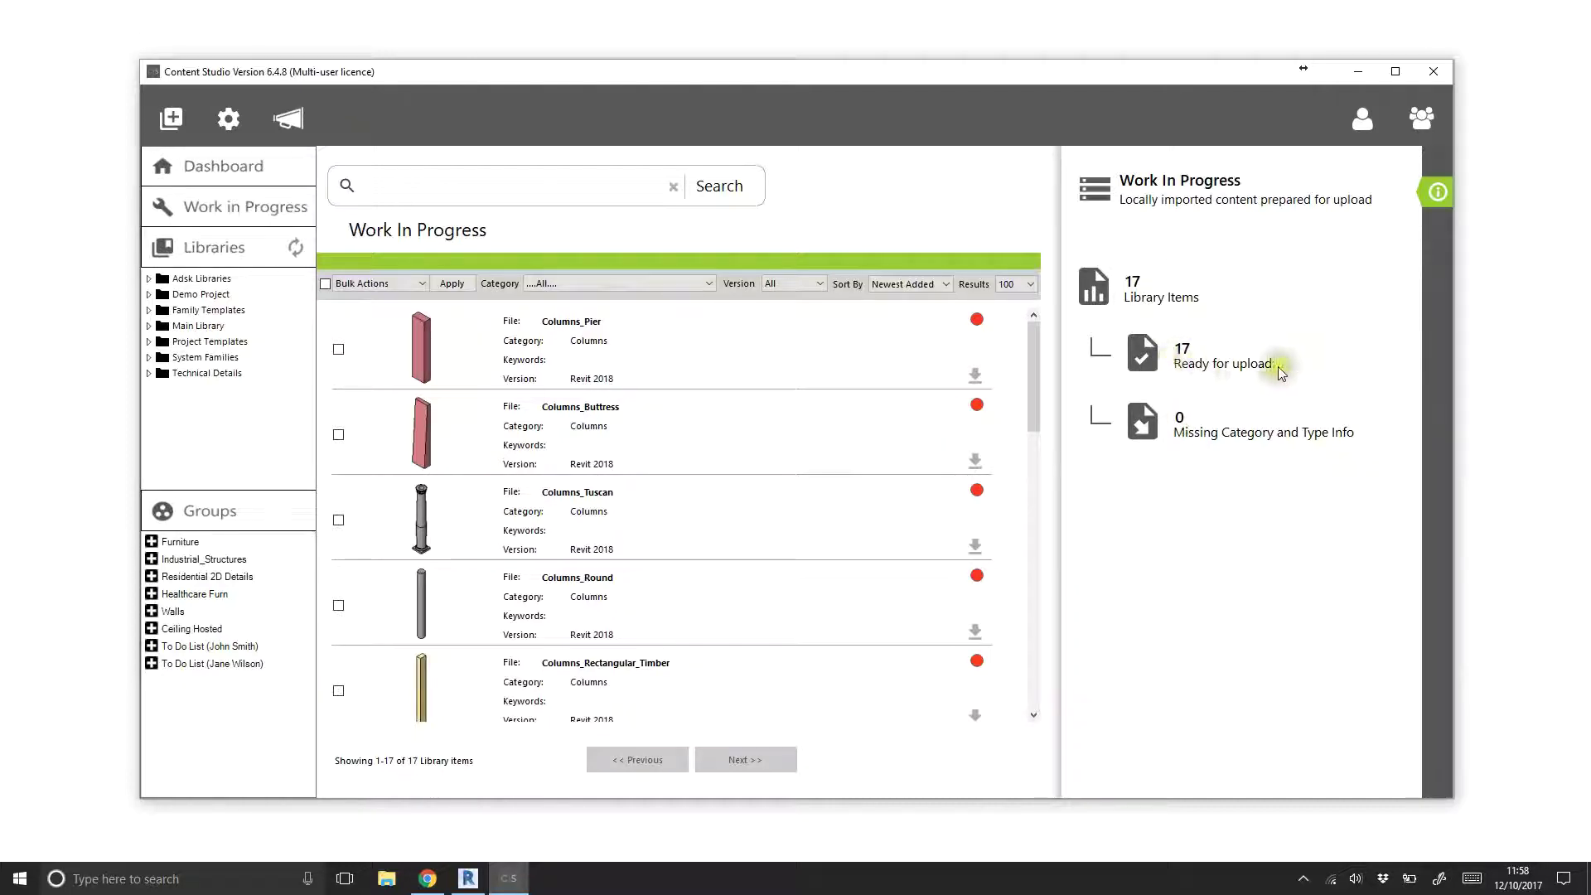
{"action": "left_click", "coordinate": [806, 345]}
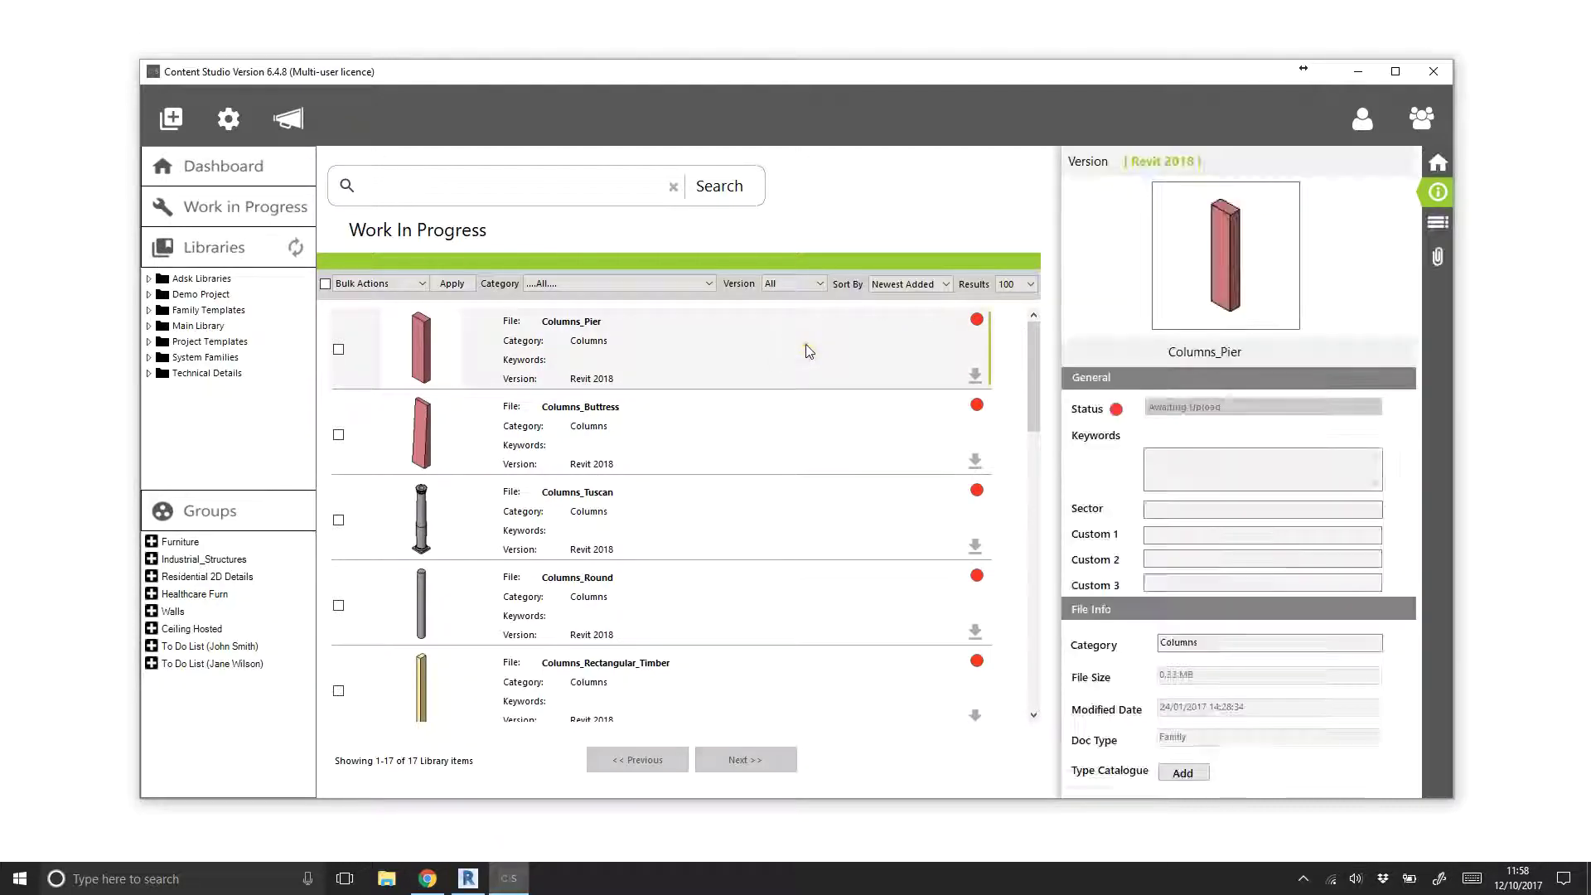
{"action": "left_click", "coordinate": [1438, 223]}
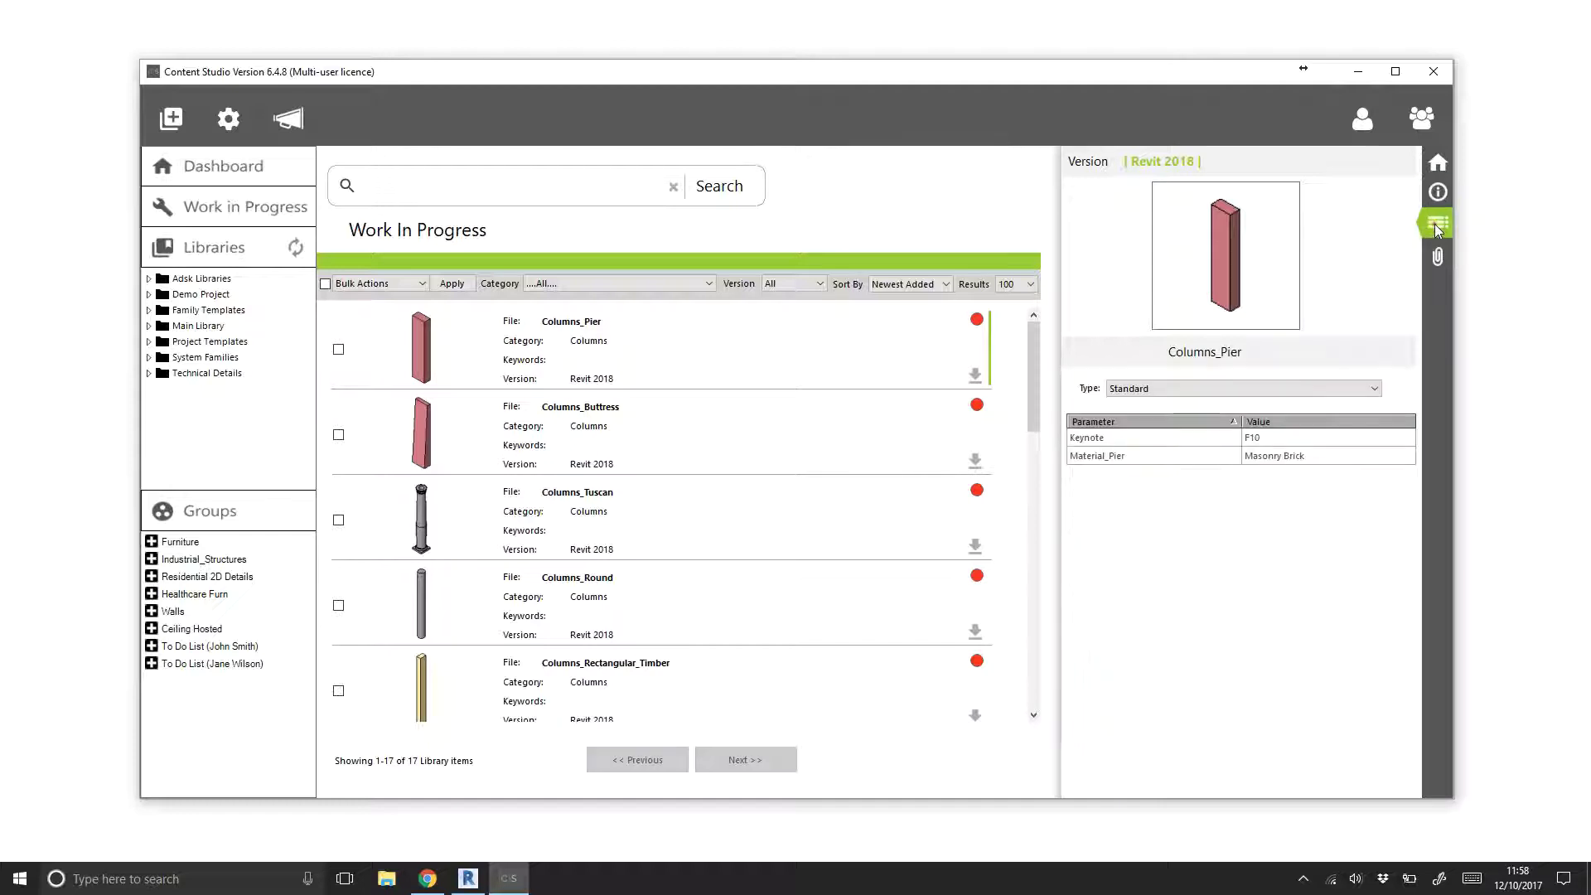
{"action": "left_click", "coordinate": [1241, 392]}
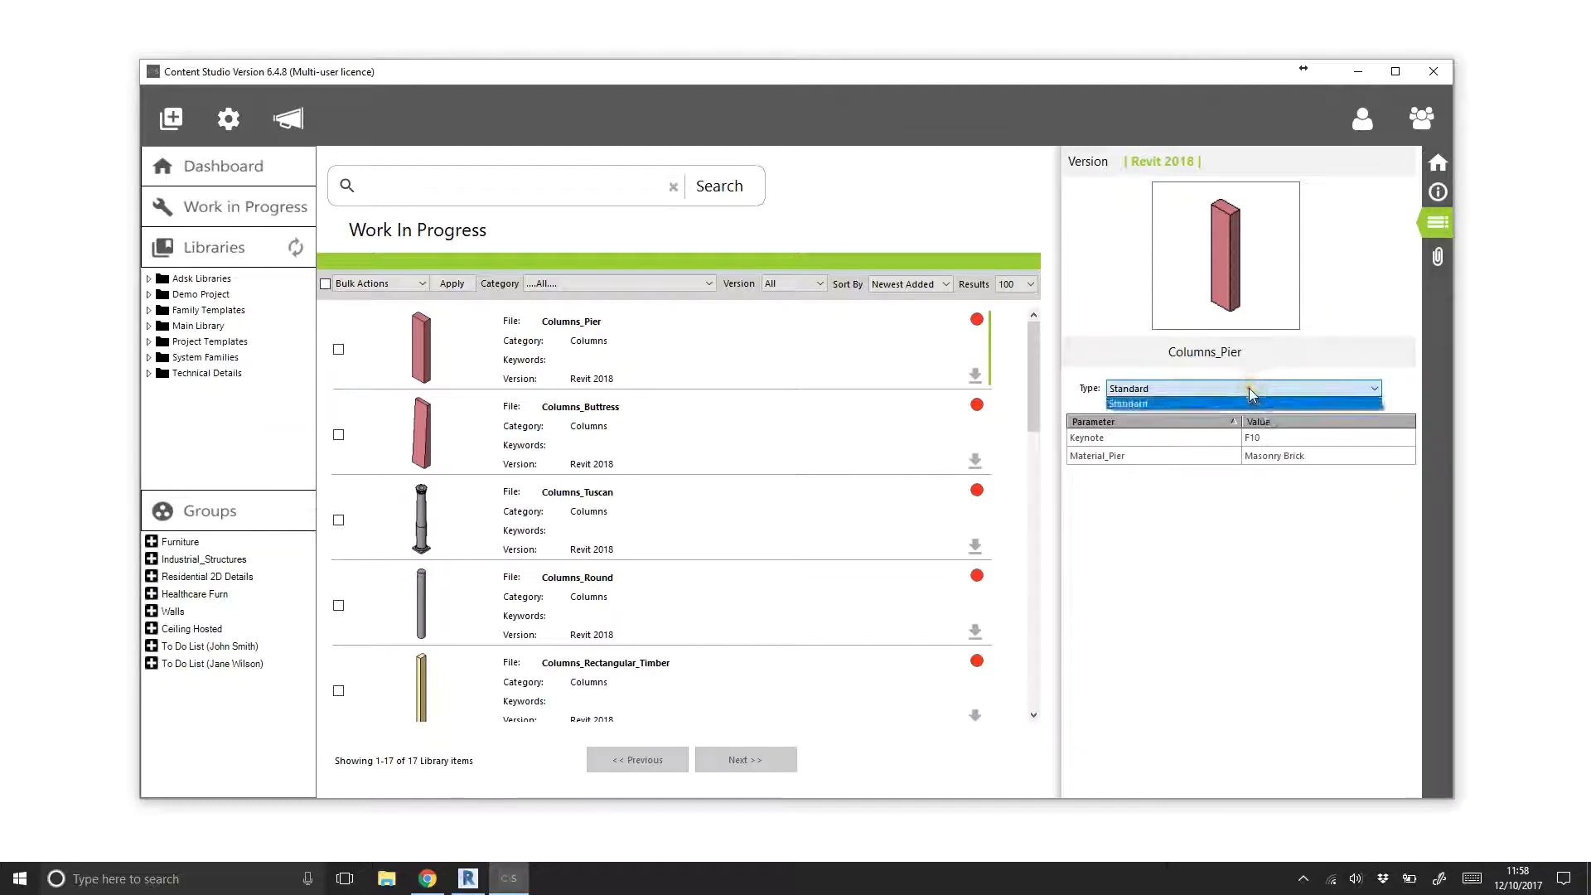
{"action": "left_click", "coordinate": [1252, 401]}
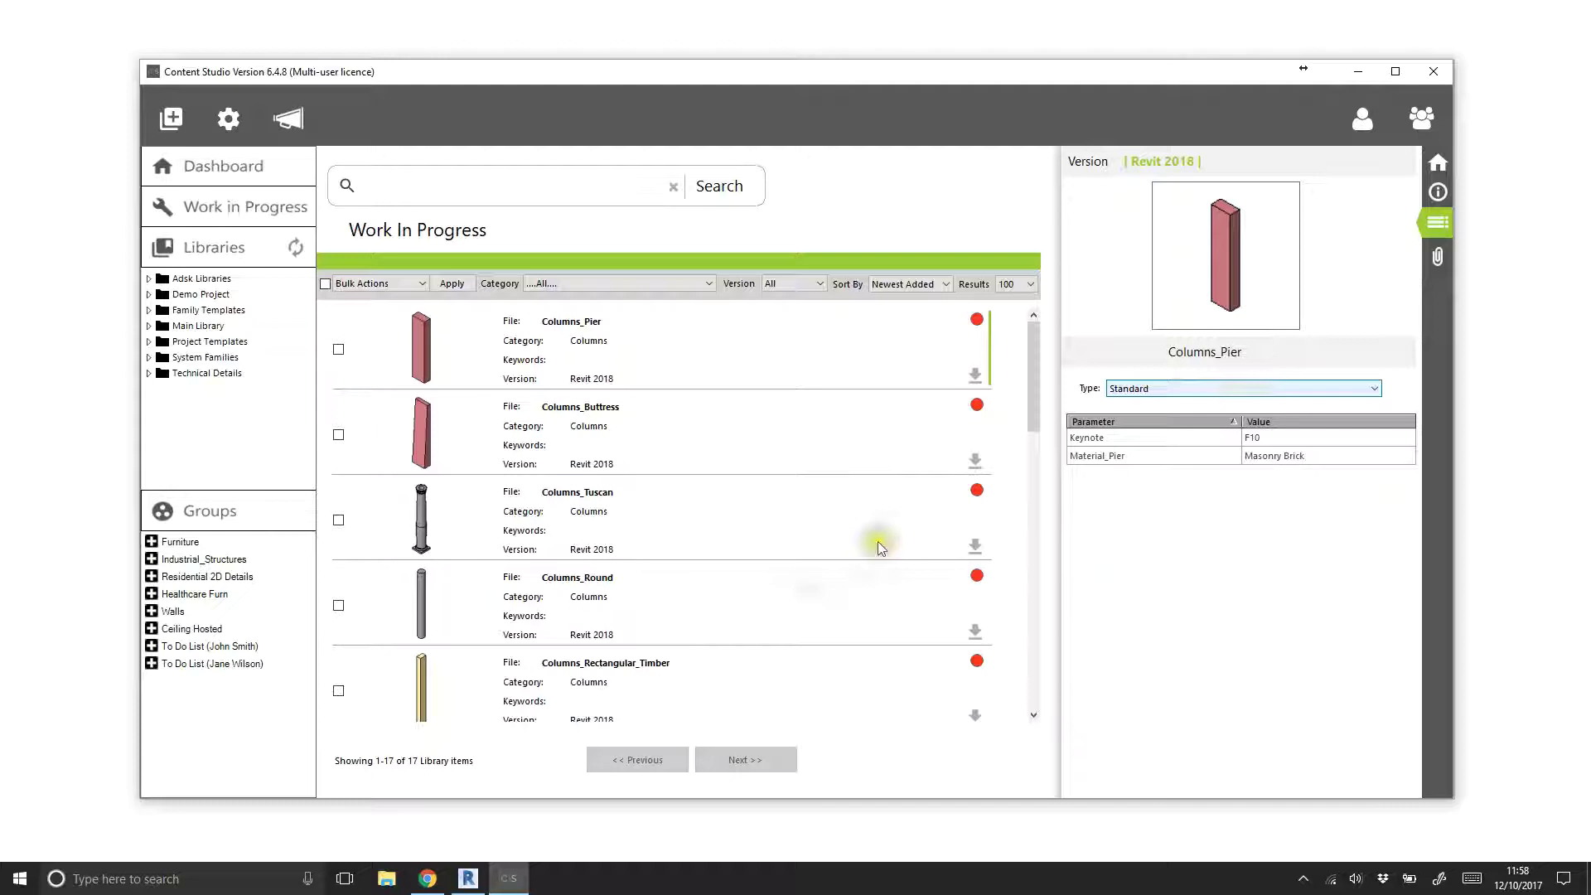
{"action": "left_click", "coordinate": [803, 595]}
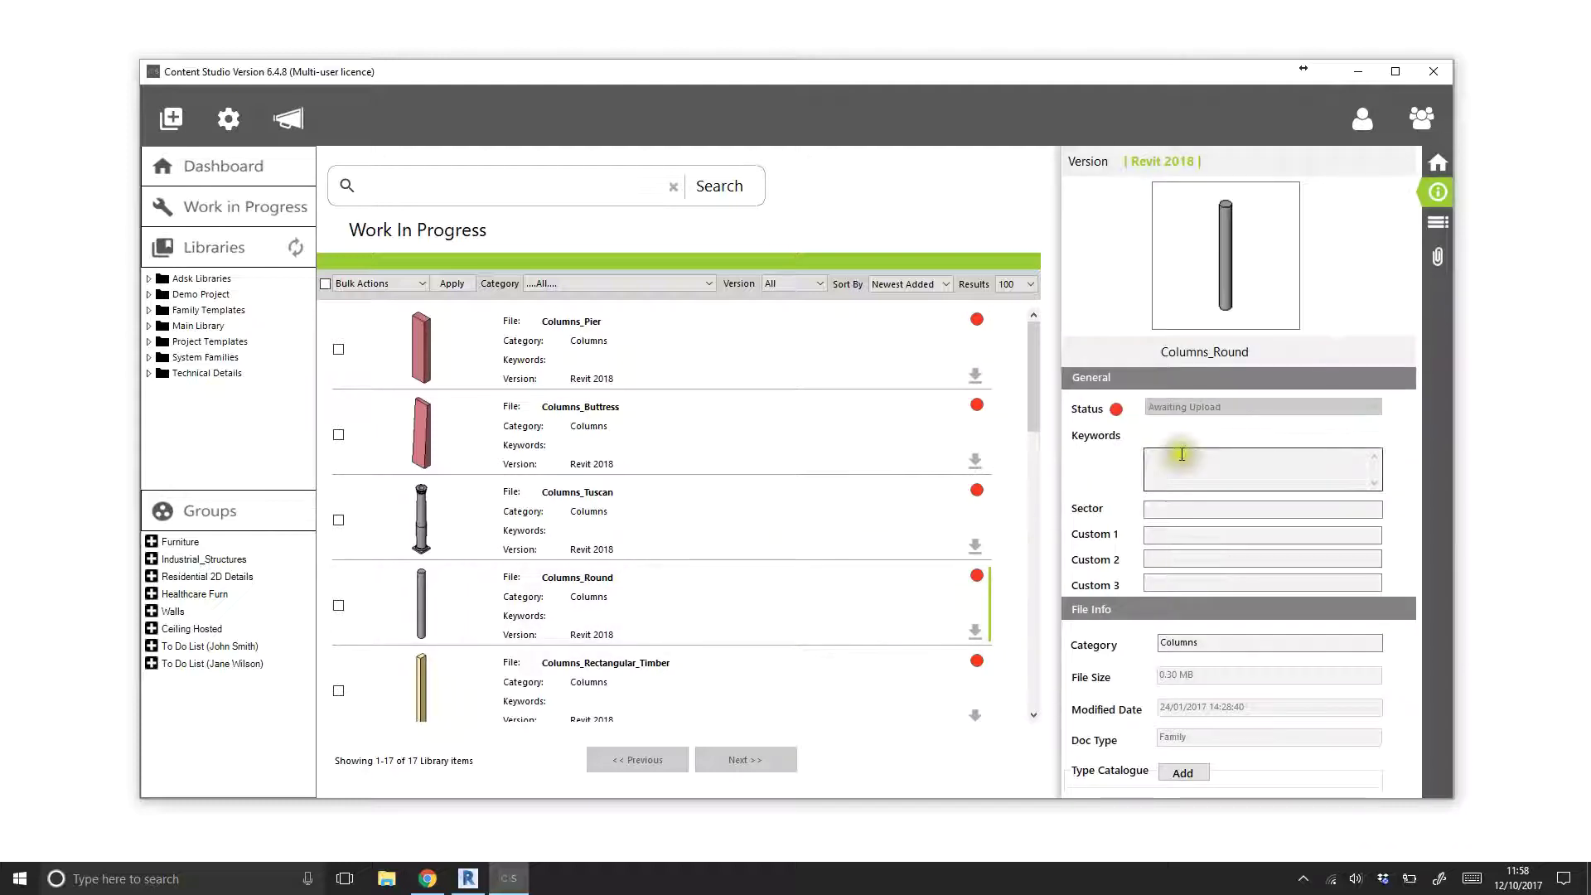
Review Columns_Round's 300mm_Diameter and 150mm_Diameter type parameters, leaving 150mm_Diameter shown
{"action": "left_click", "coordinate": [1437, 223]}
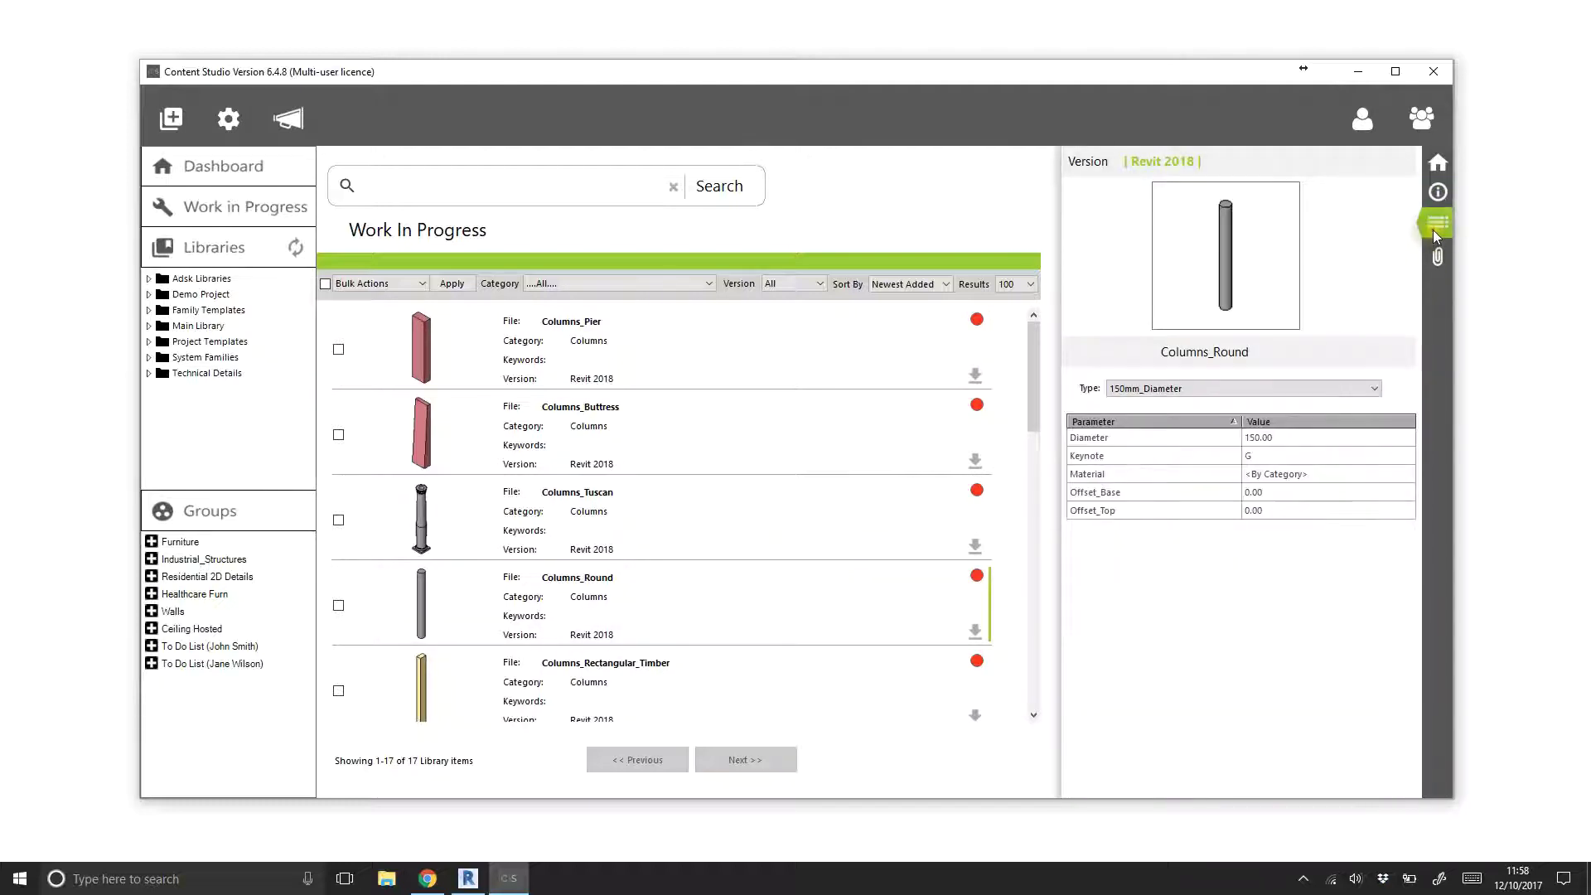
{"action": "left_click", "coordinate": [1244, 390]}
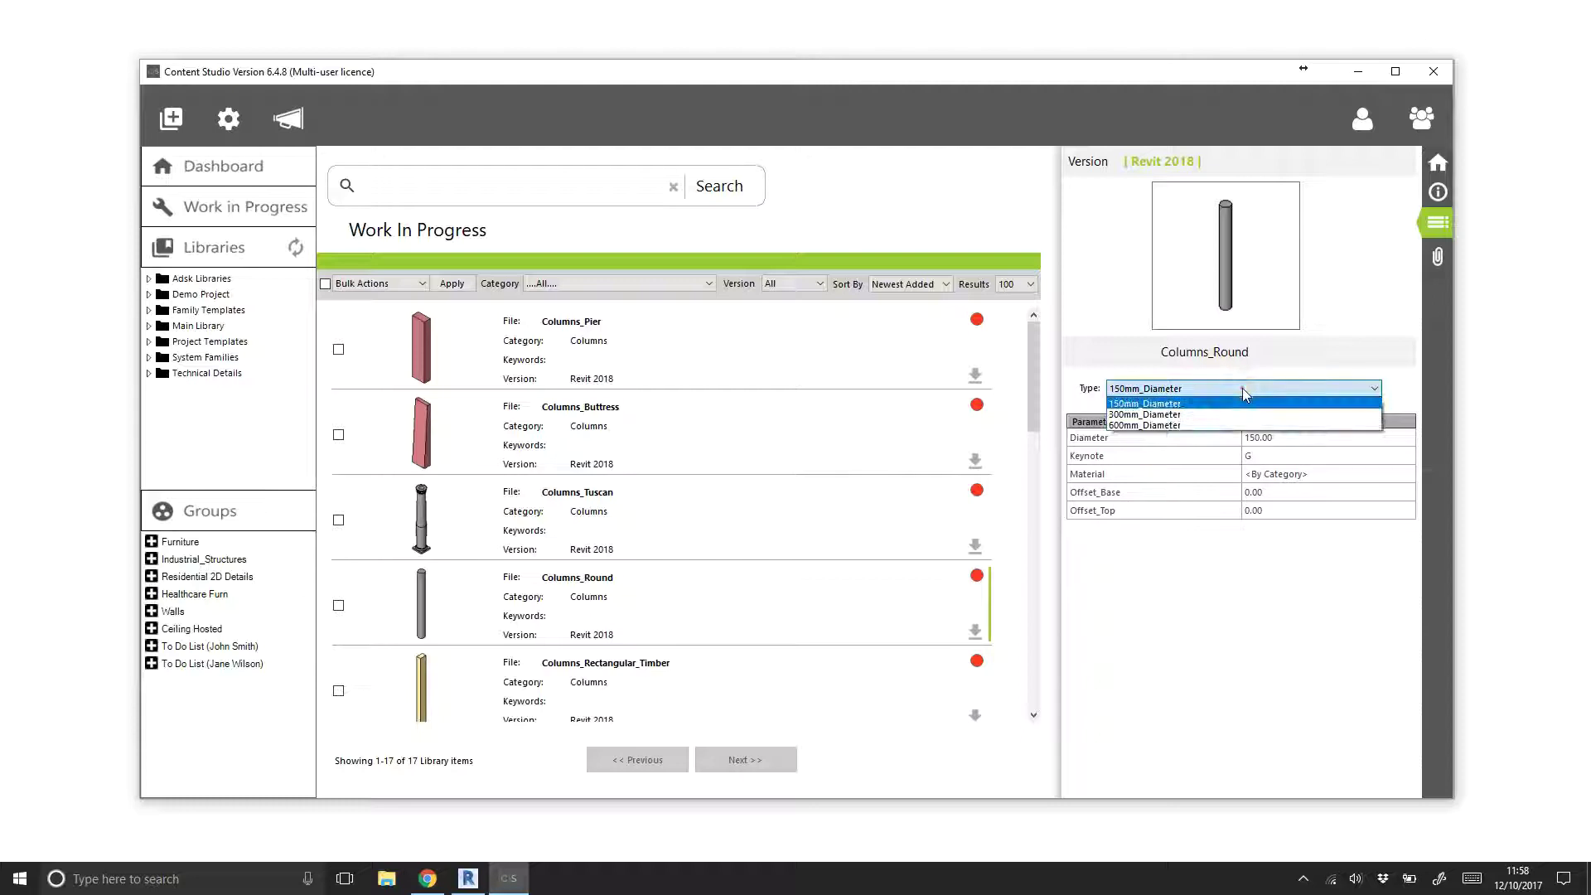
{"action": "left_click", "coordinate": [1232, 410]}
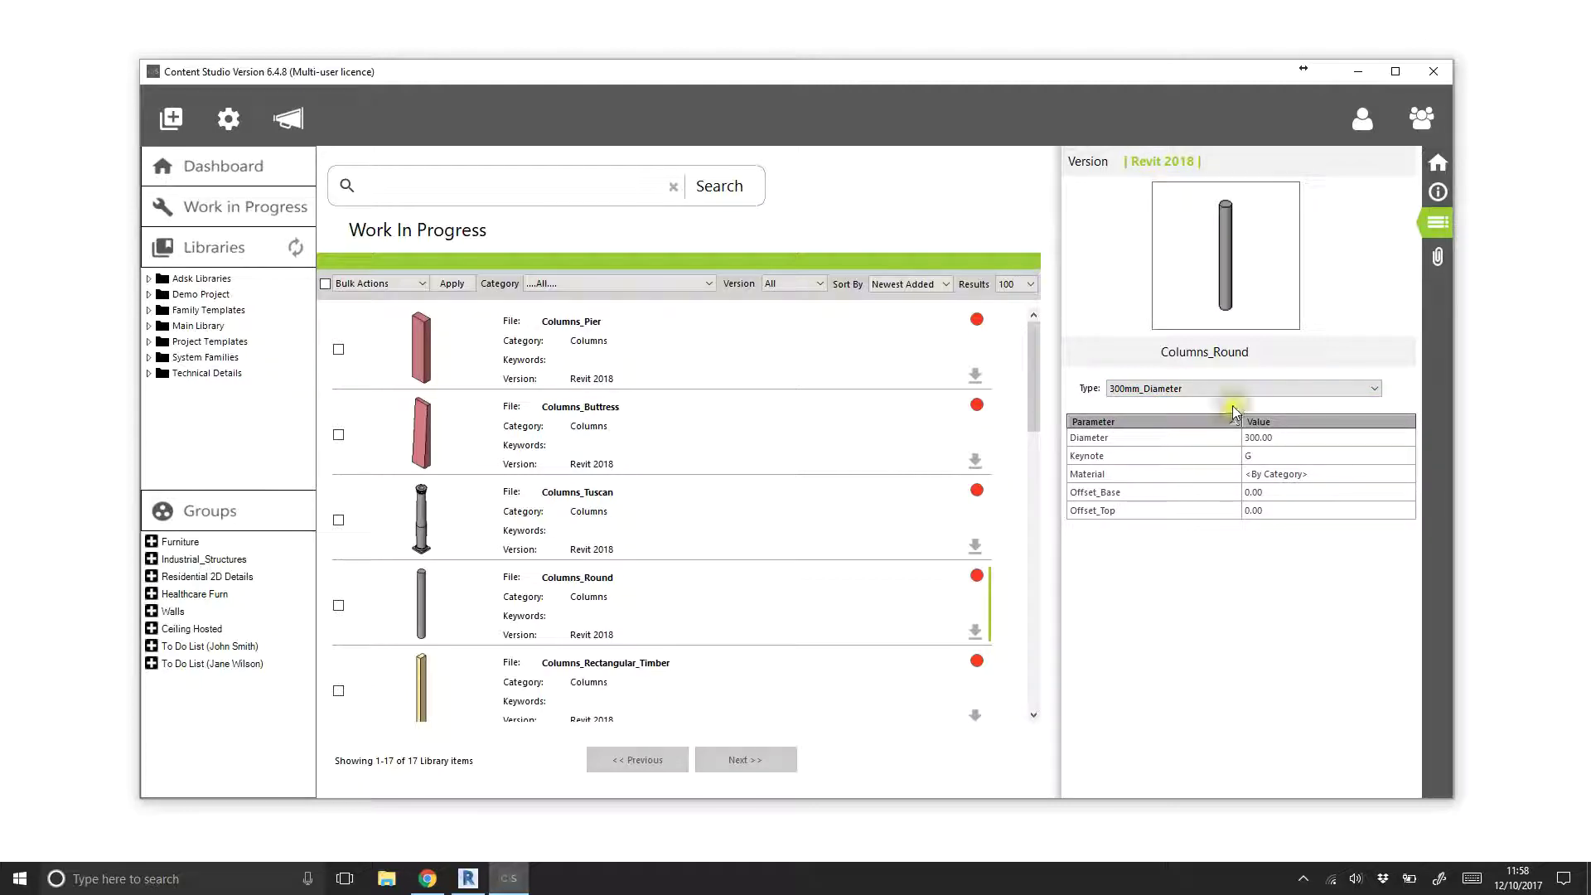
{"action": "left_click", "coordinate": [1233, 408]}
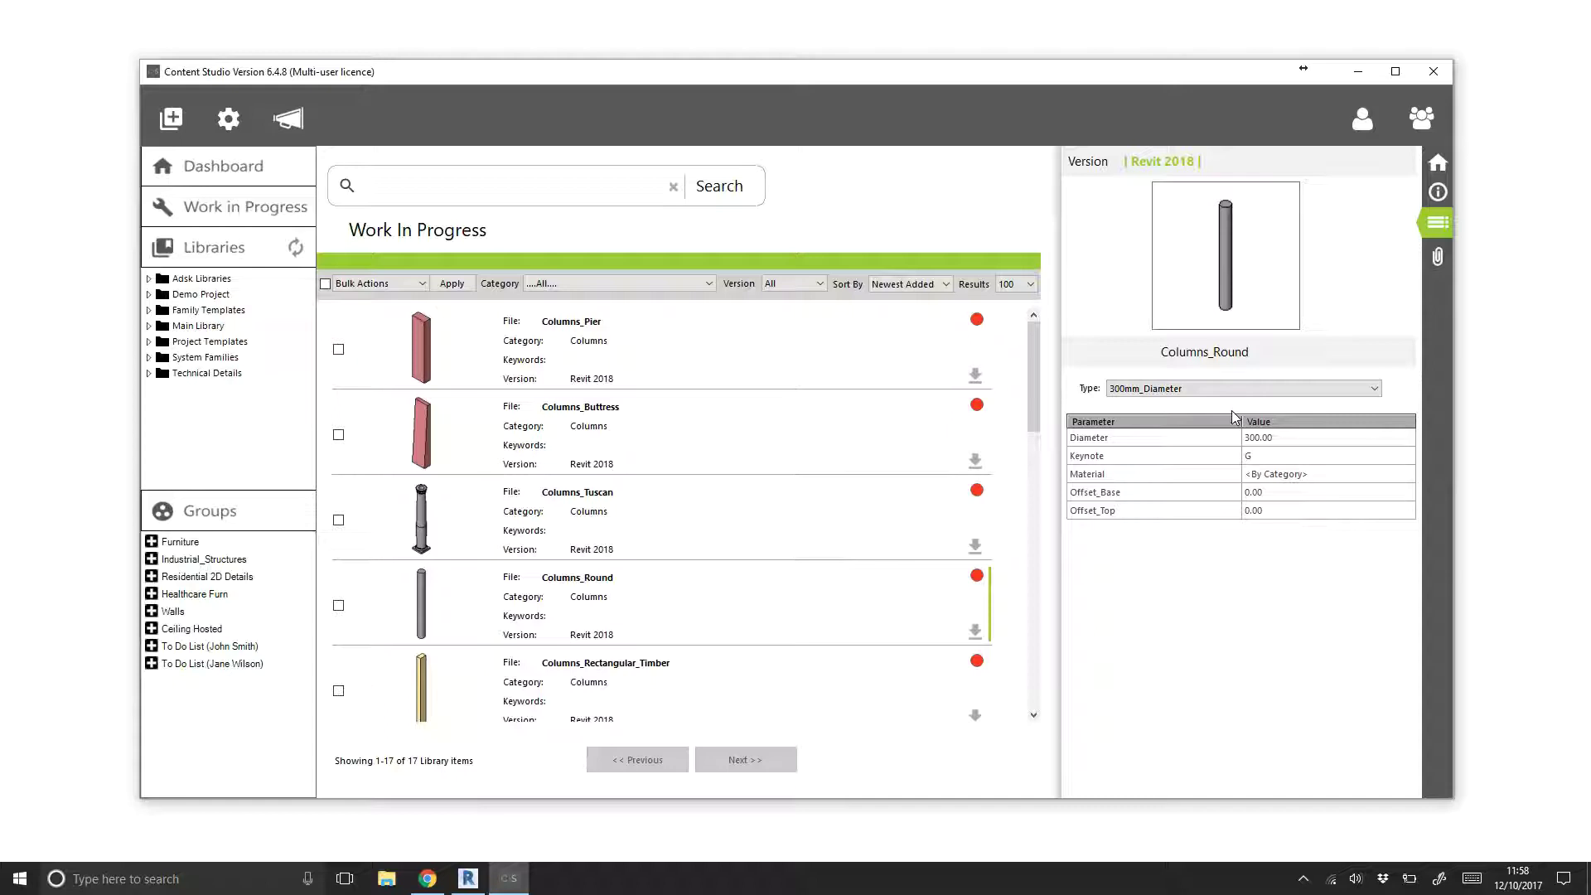
{"action": "left_click", "coordinate": [1235, 389]}
{"action": "left_click", "coordinate": [1242, 403]}
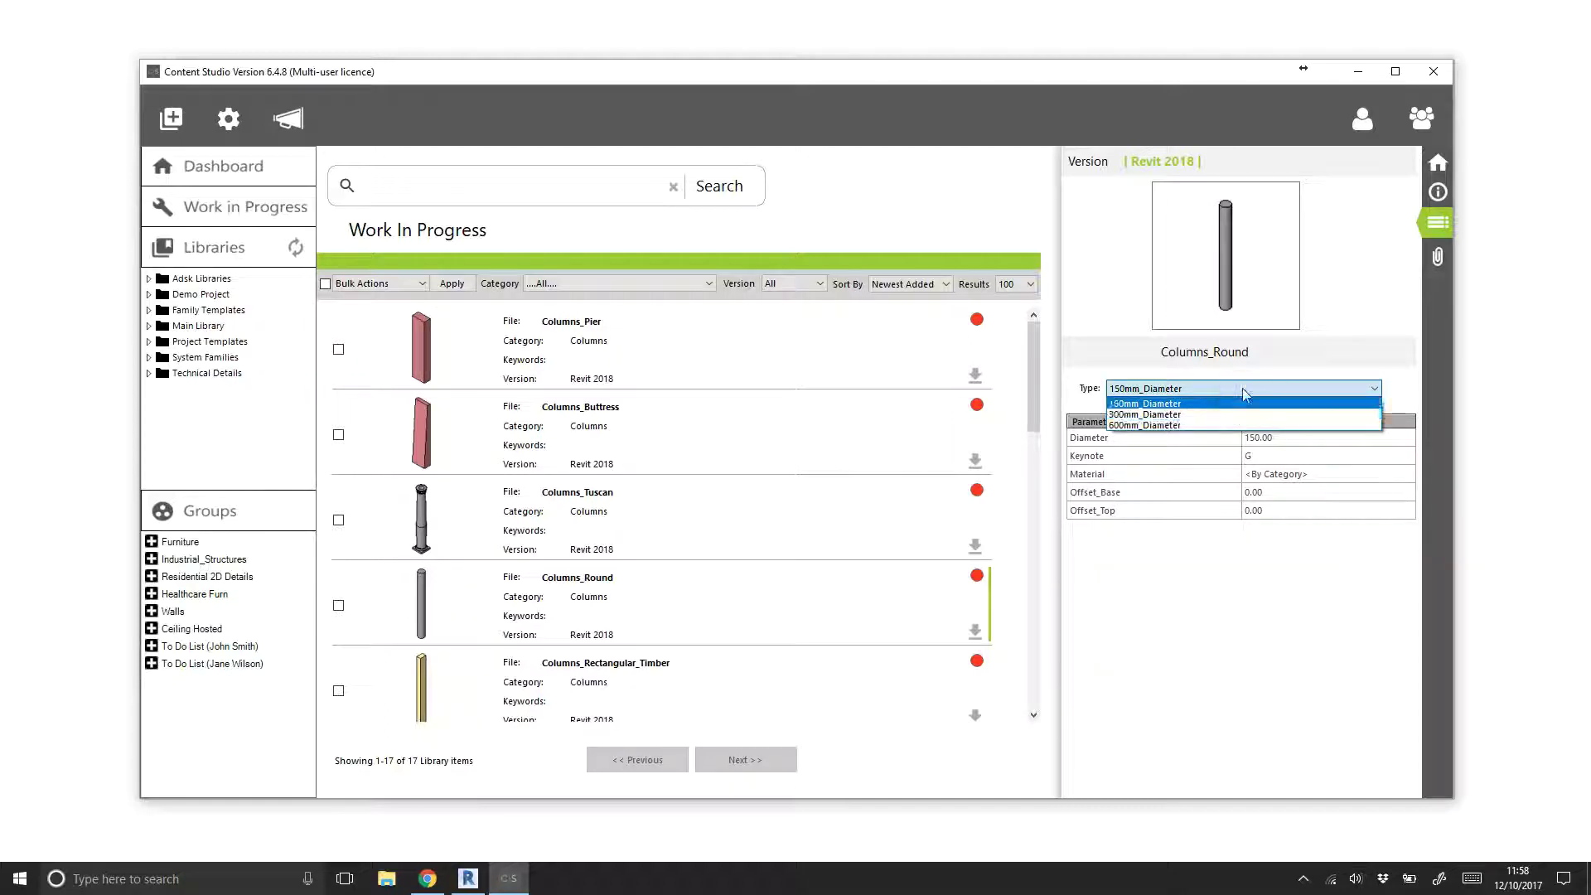
{"action": "left_click", "coordinate": [1241, 388]}
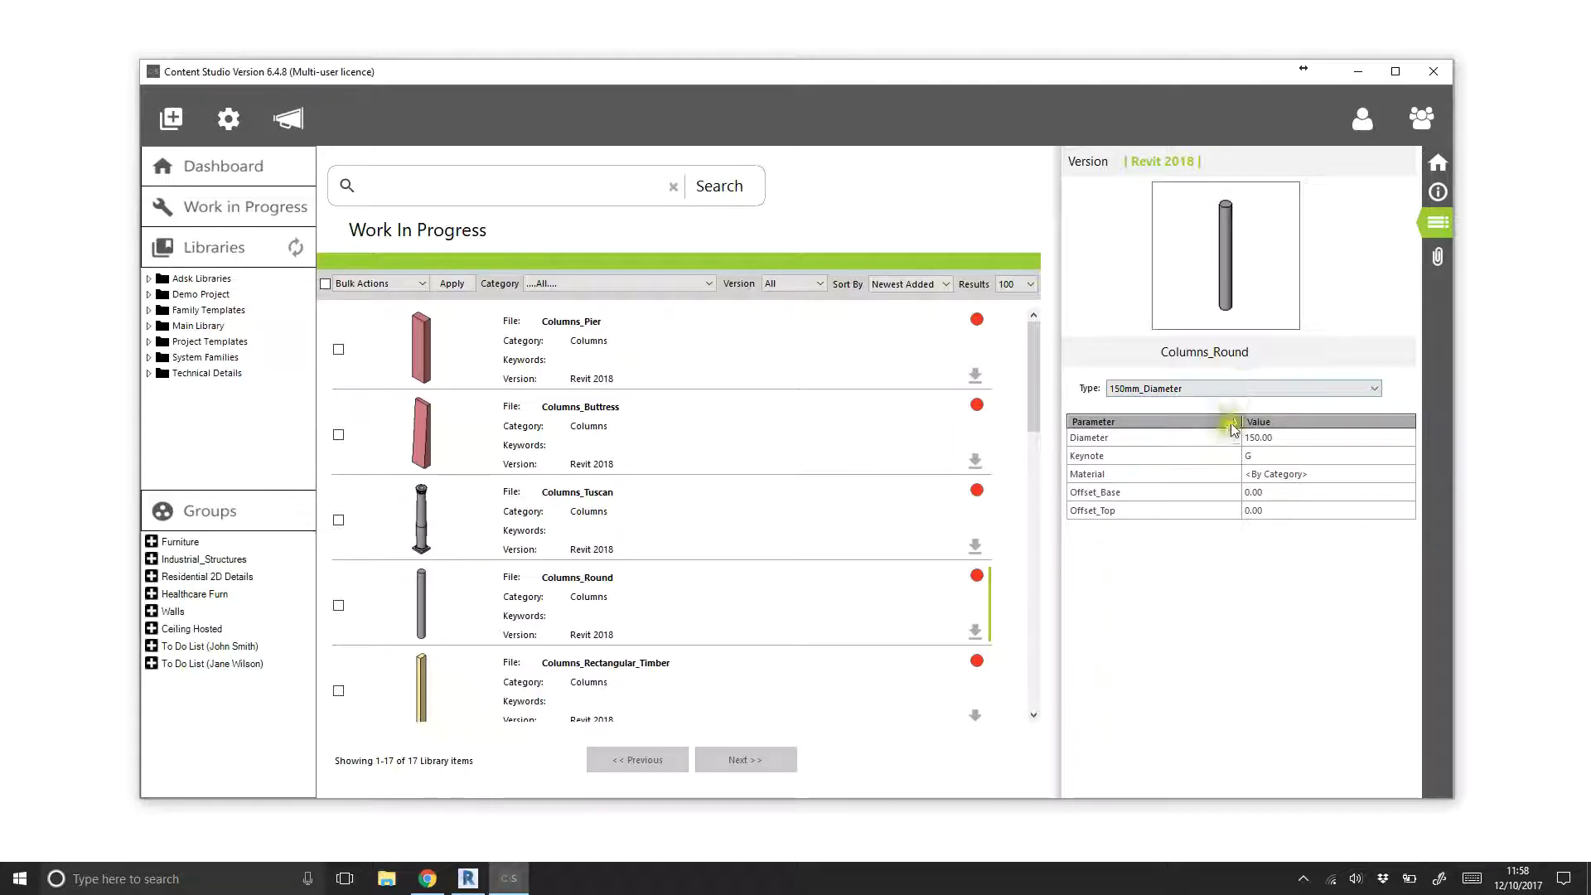
{"action": "left_click", "coordinate": [1436, 234]}
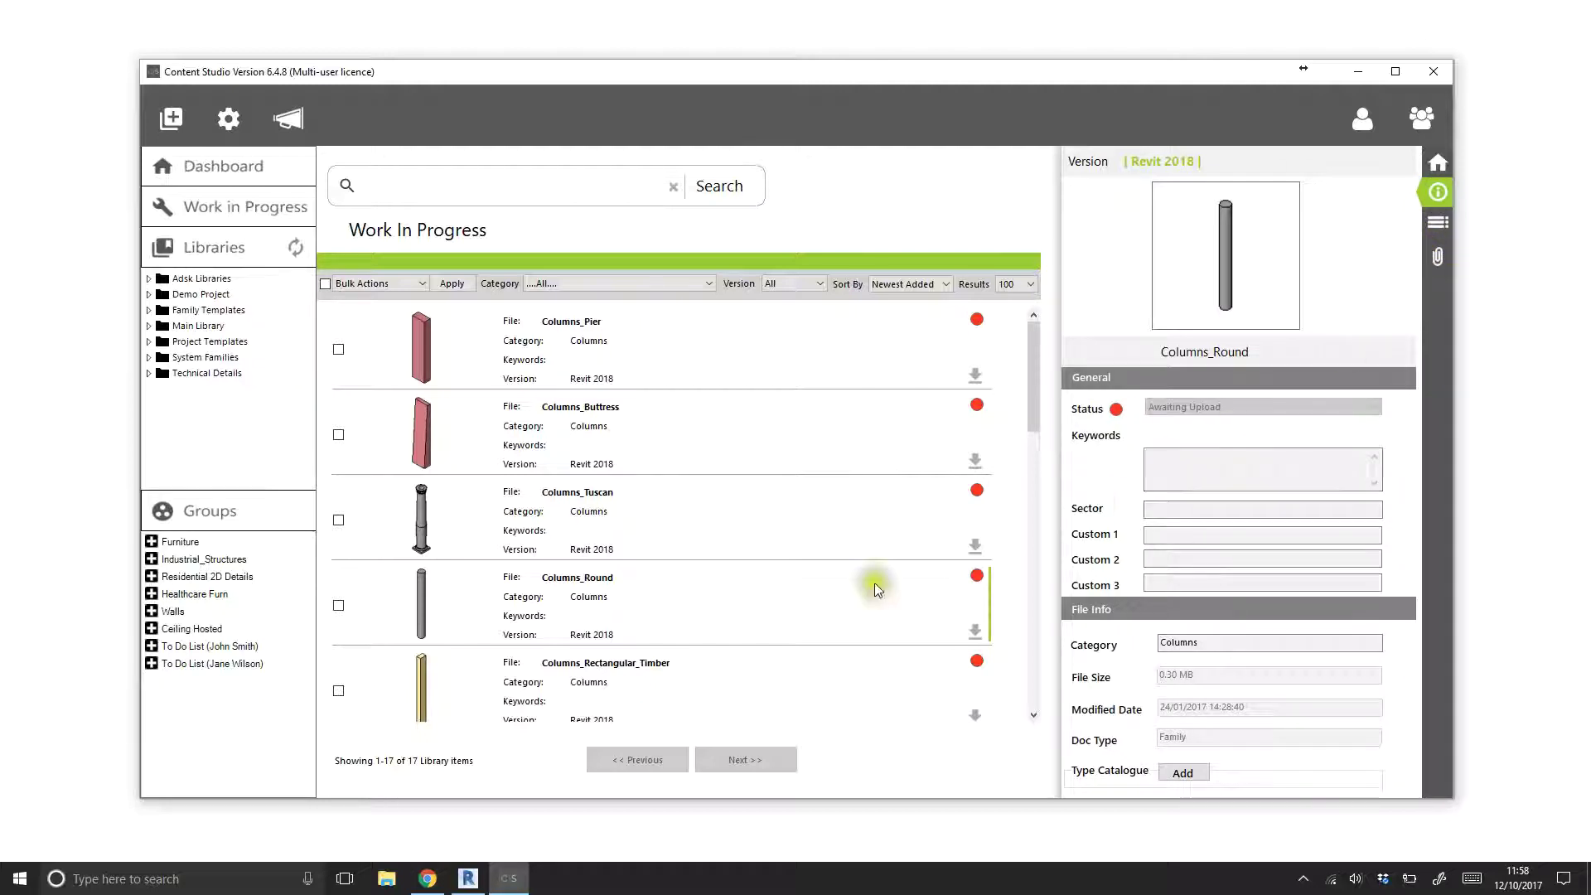
Recheck Columns_Pier's Standard type, then show the Work In Progress summary counts
{"action": "left_click", "coordinate": [800, 591]}
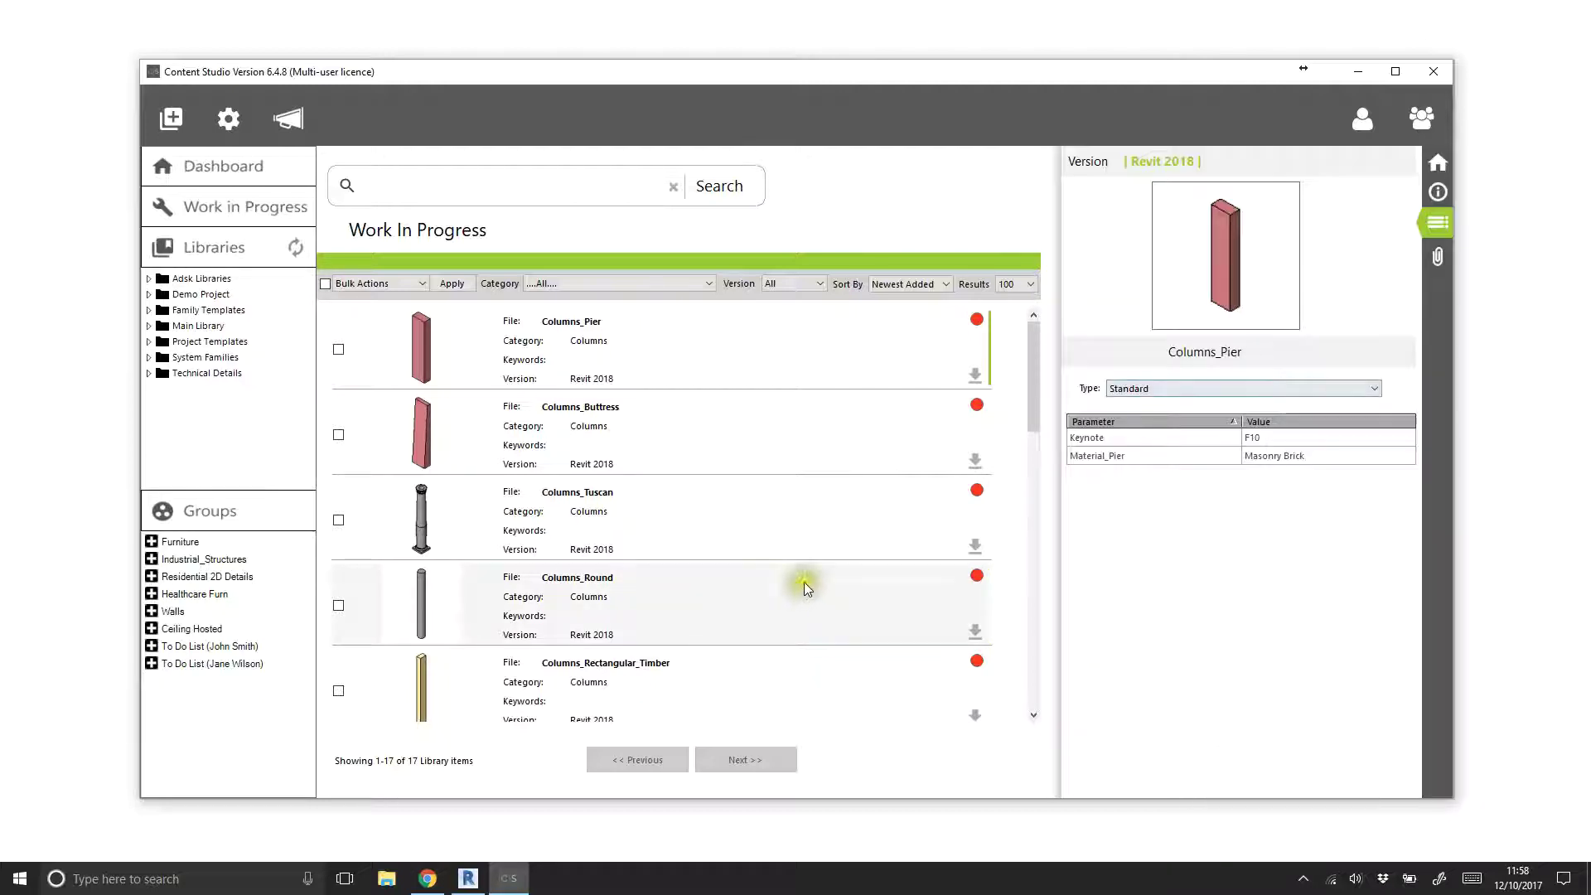
{"action": "left_click", "coordinate": [1252, 390]}
{"action": "left_click", "coordinate": [1250, 392]}
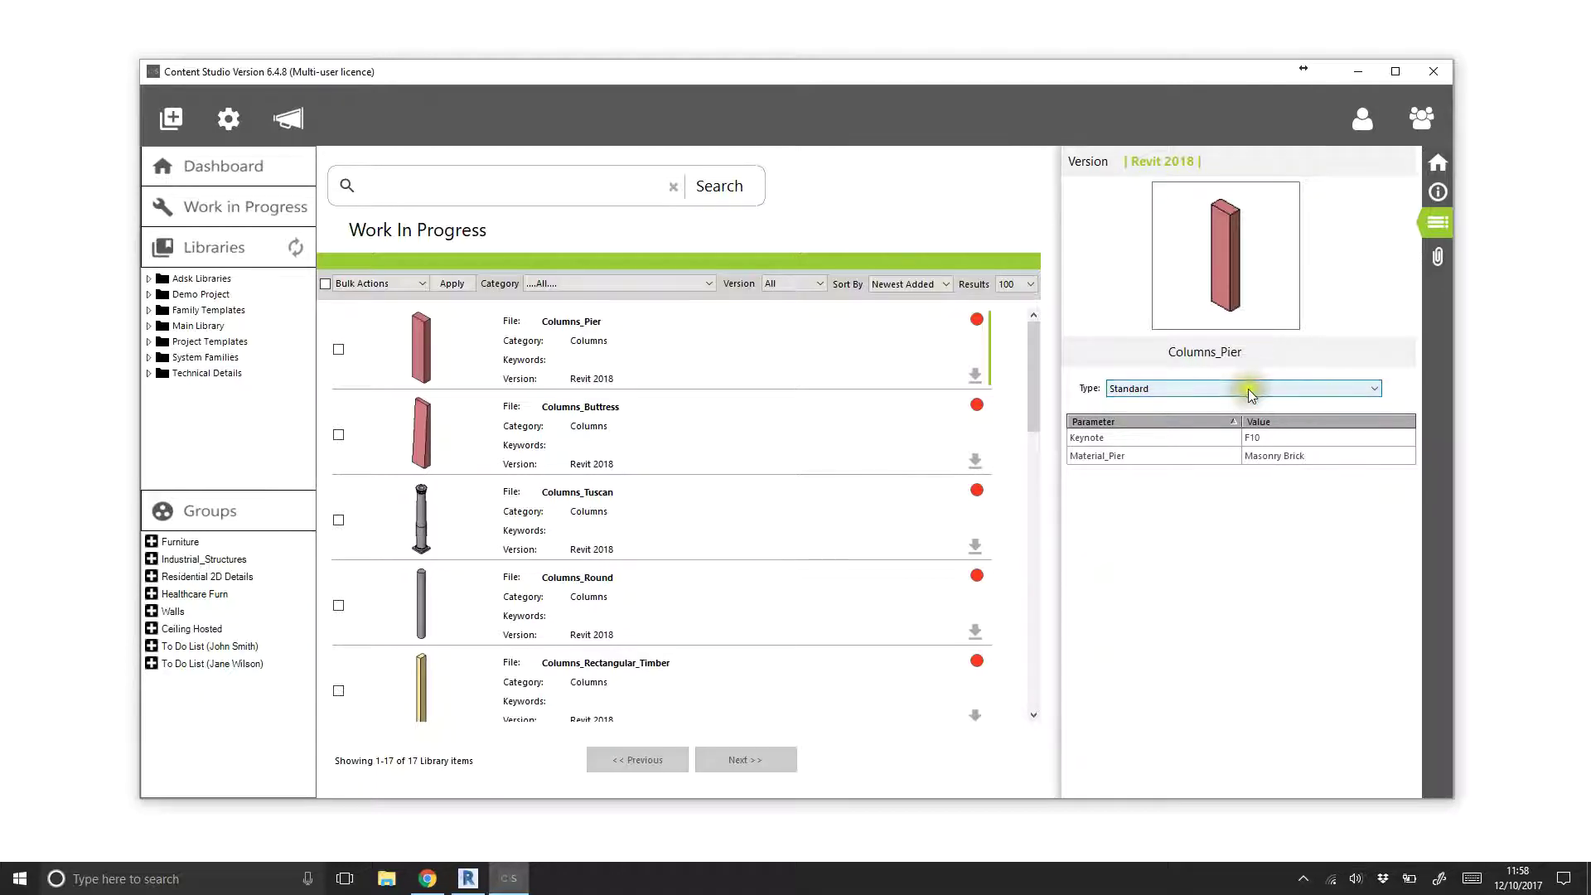
{"action": "left_click", "coordinate": [1438, 229]}
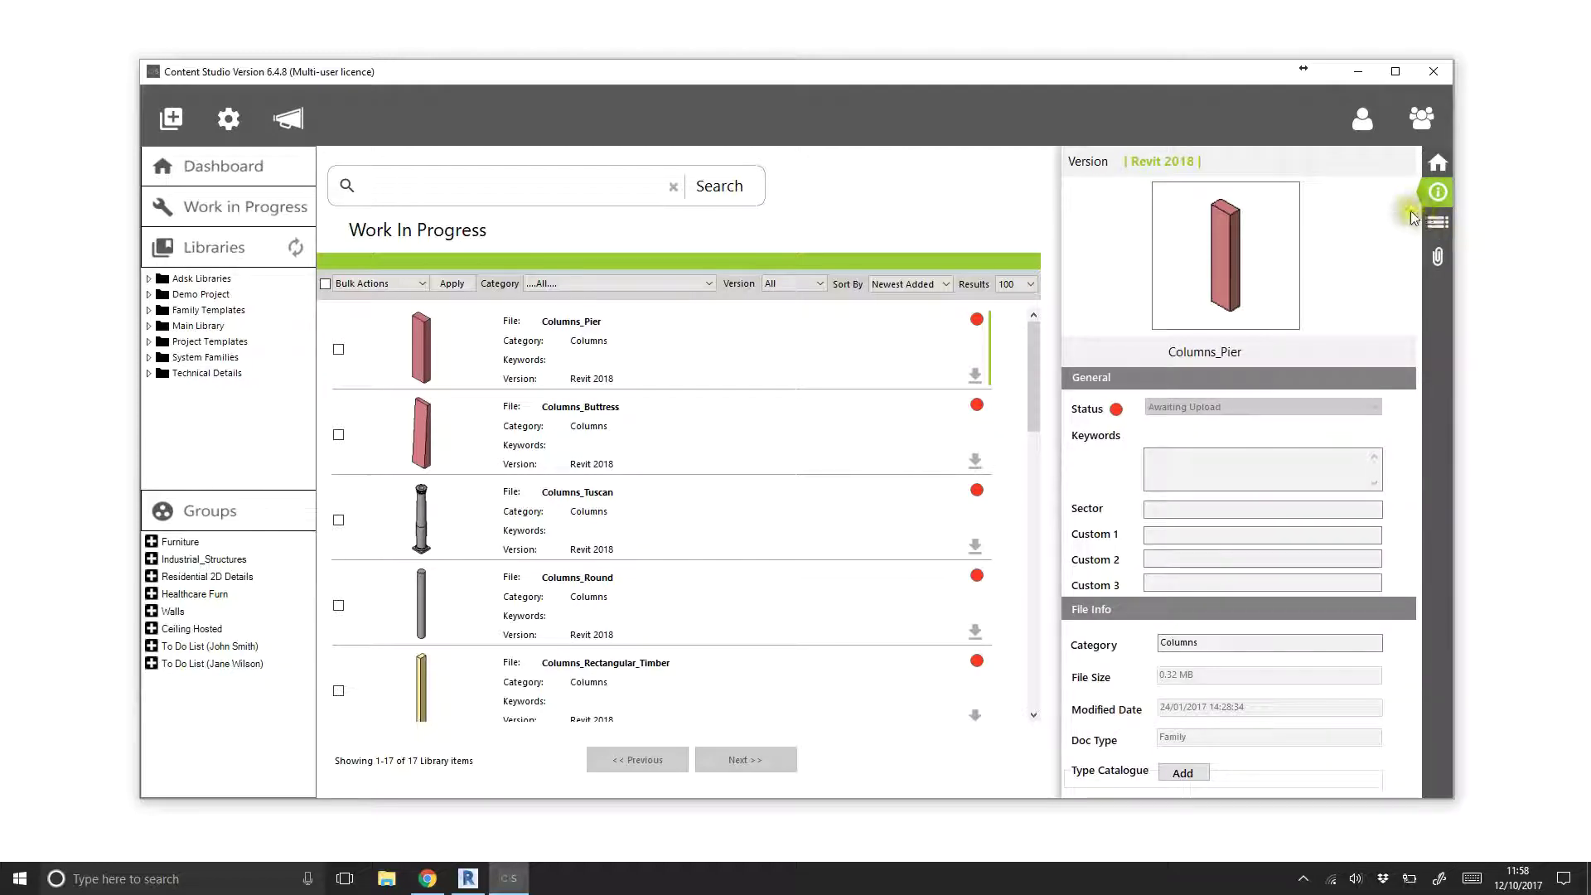
{"action": "left_click", "coordinate": [808, 351]}
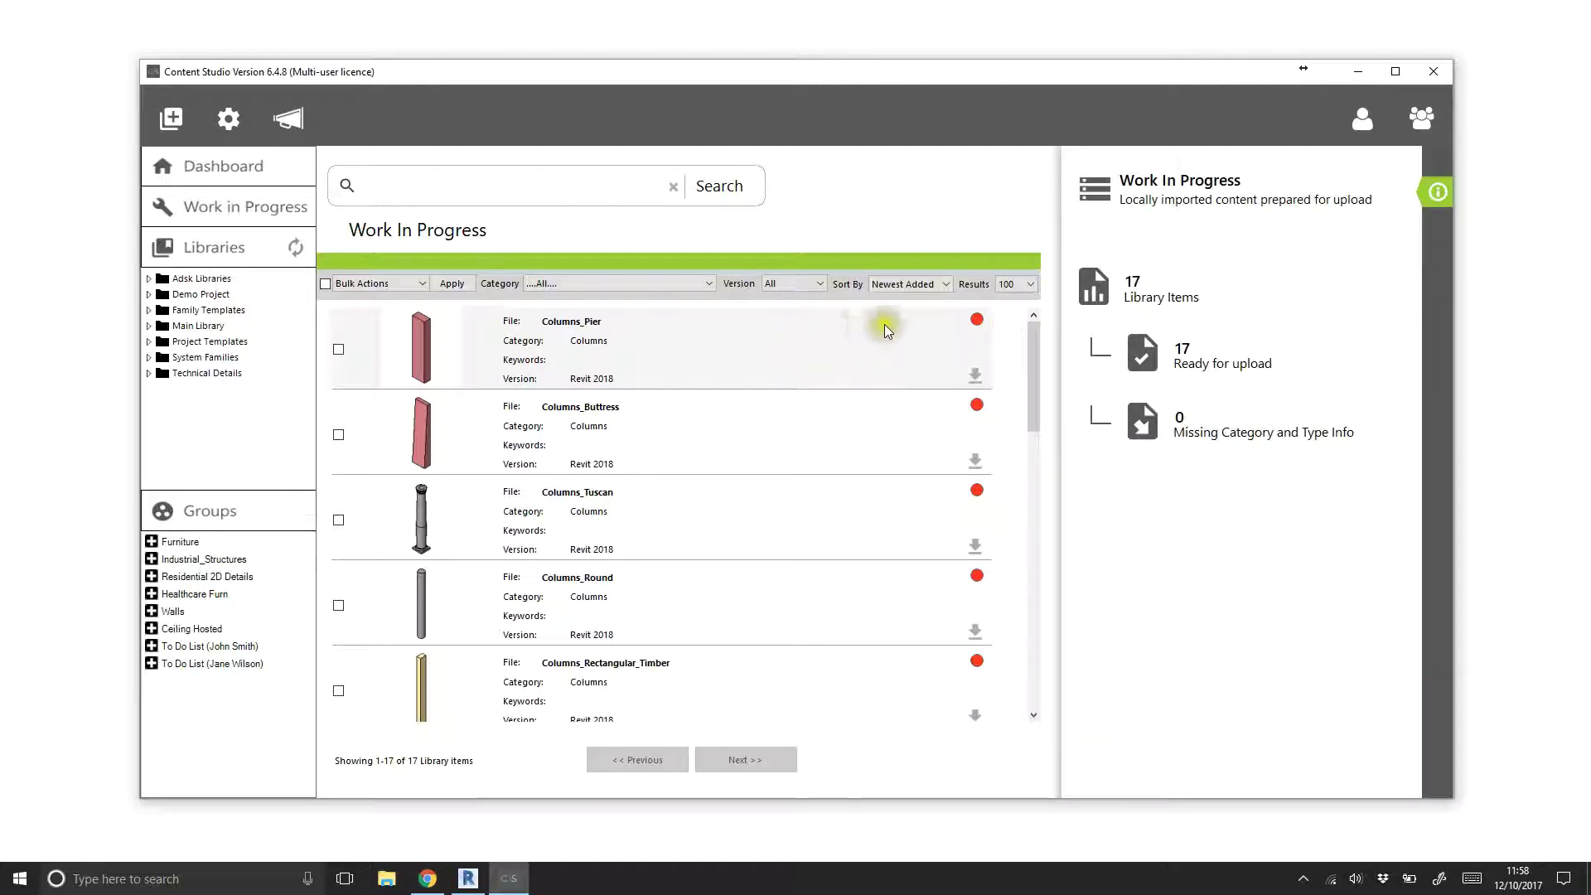